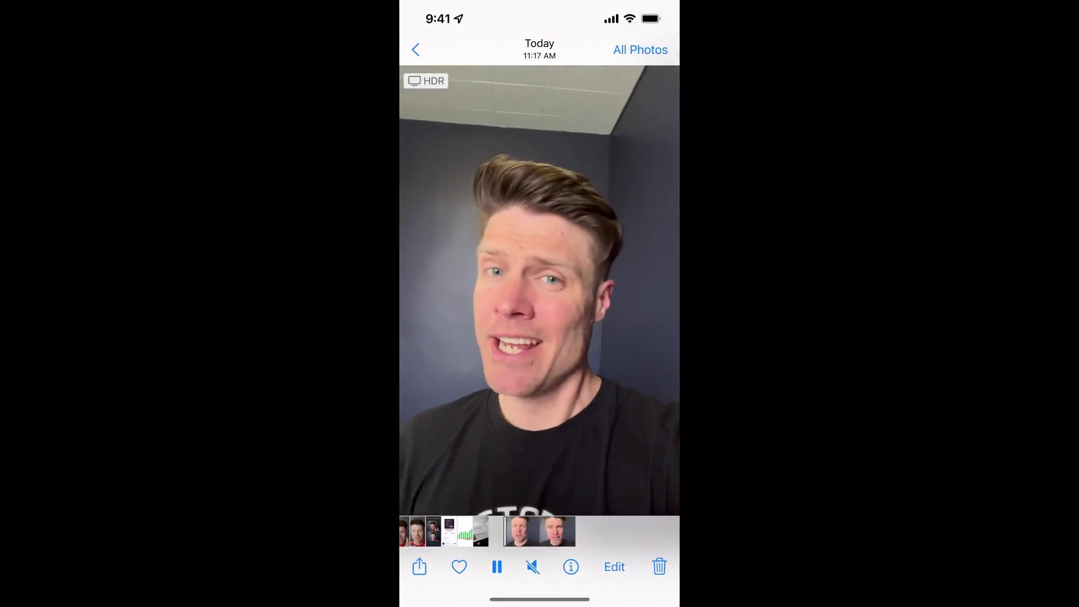
Bring up the iOS share sheet for the 18-second selfie video in Photos
click(419, 566)
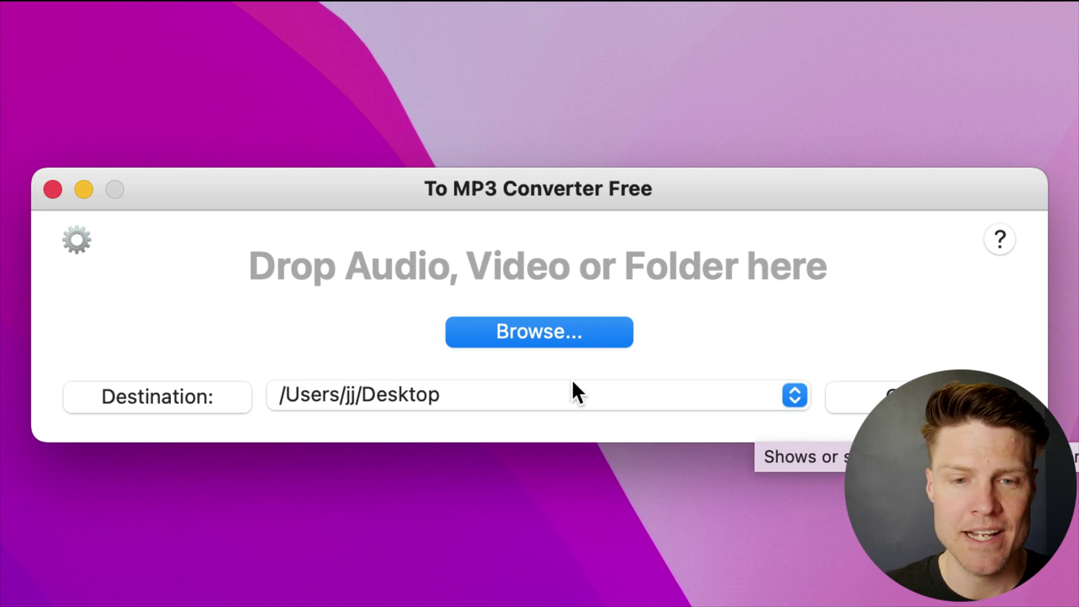
Convert IMG_2440.MOV from Downloads into IMG_2440.mp3 on the Desktop with To MP3 Converter Free
click(527, 325)
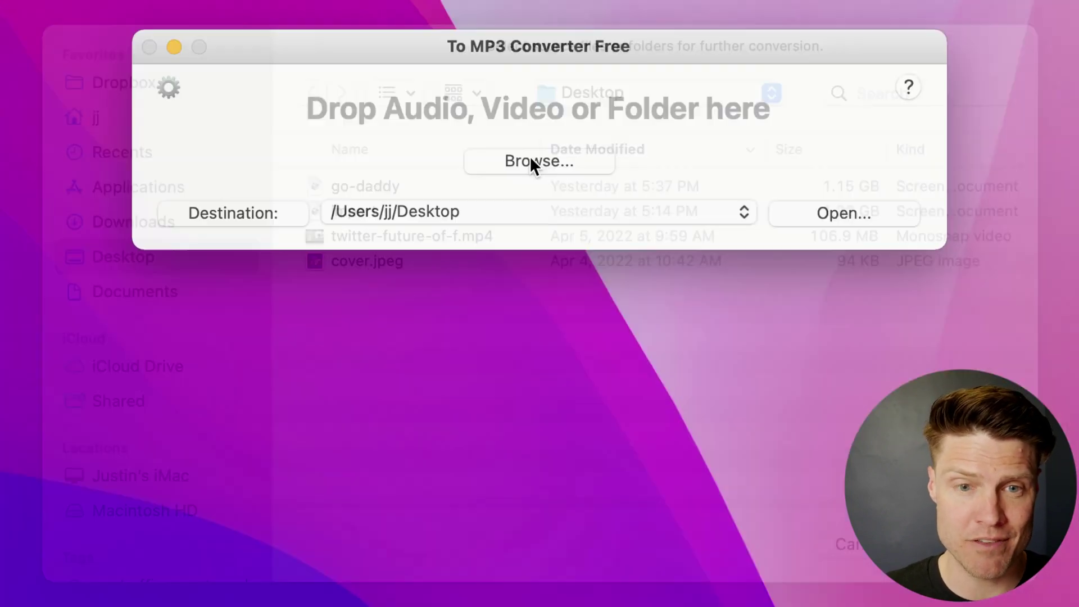
key(alt+super+l)
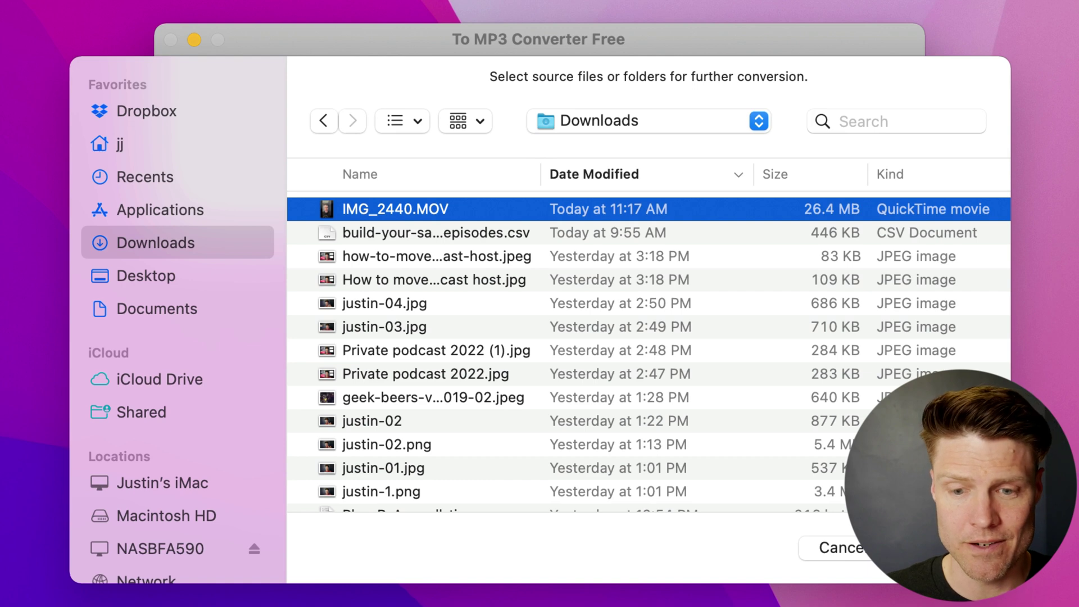
key(Return)
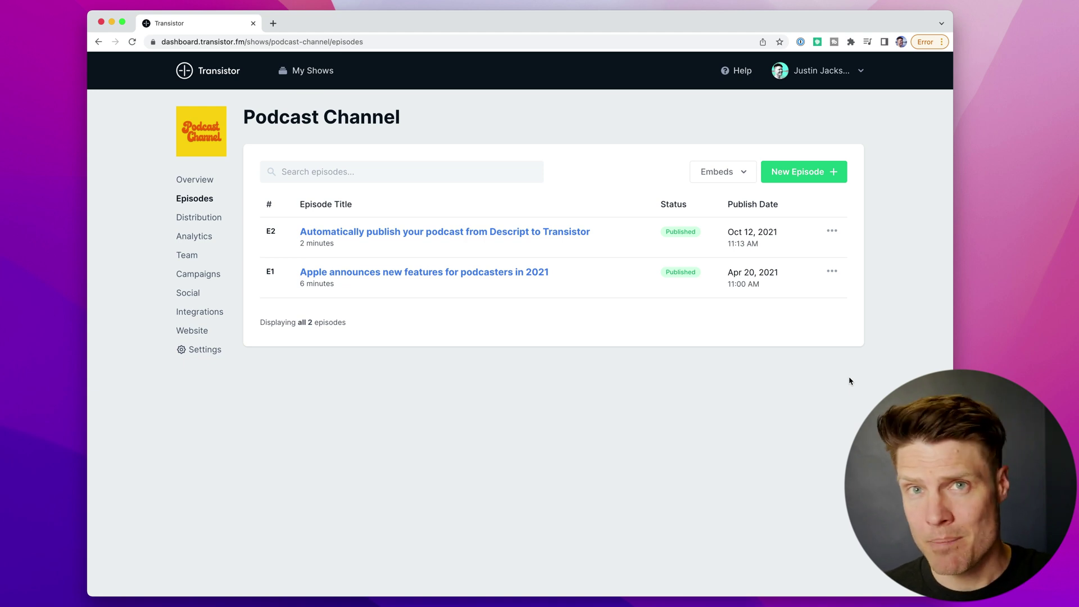
Create a new episode titled 'Demo 1' with IMG_2440.mp3 uploaded as its audio
click(793, 173)
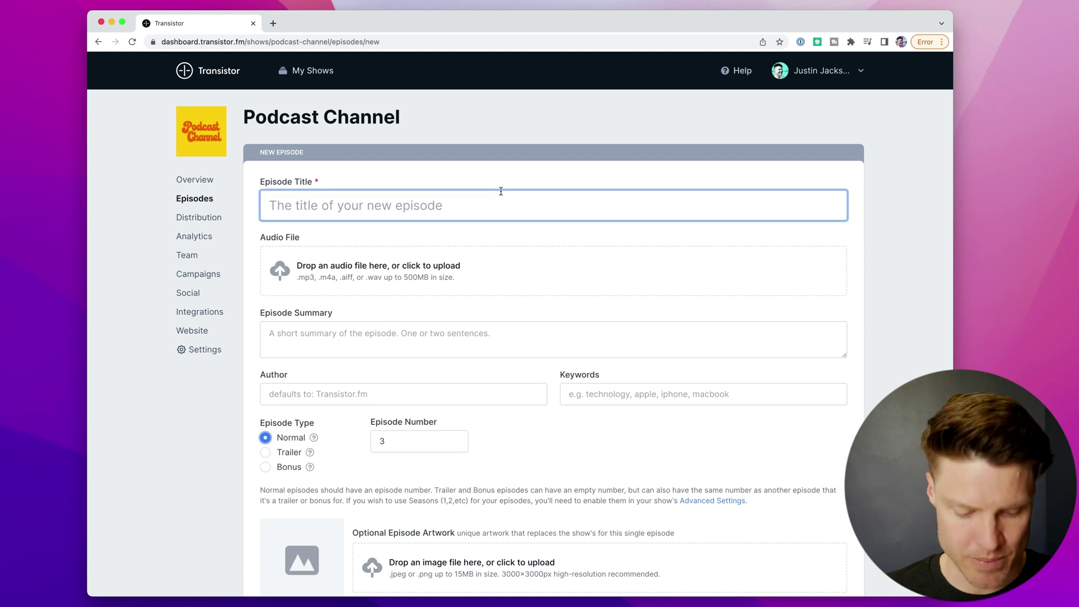
text(Demo 1)
click(407, 273)
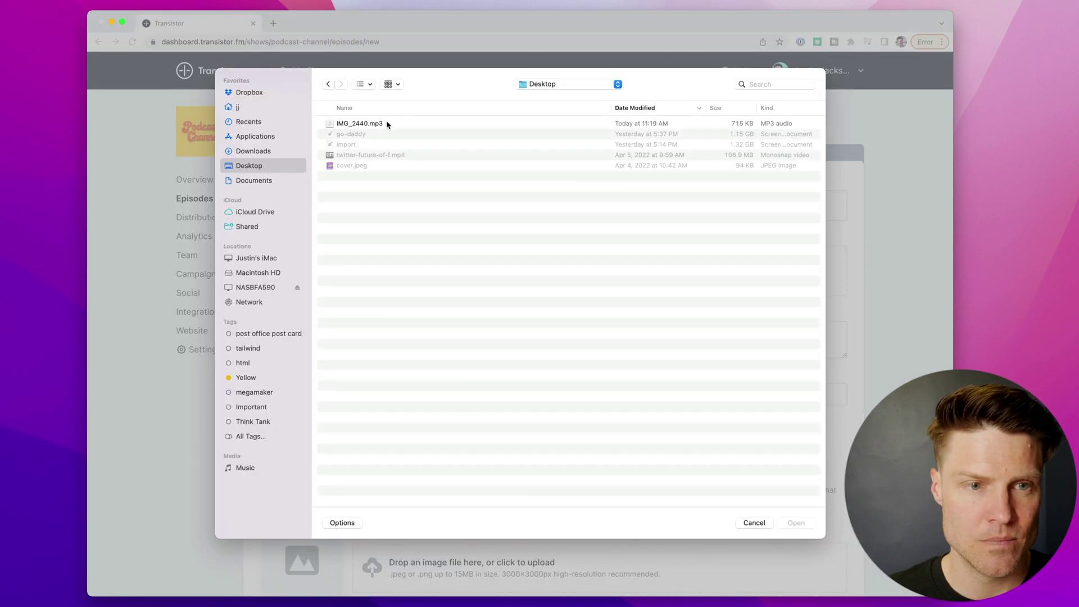
click(388, 123)
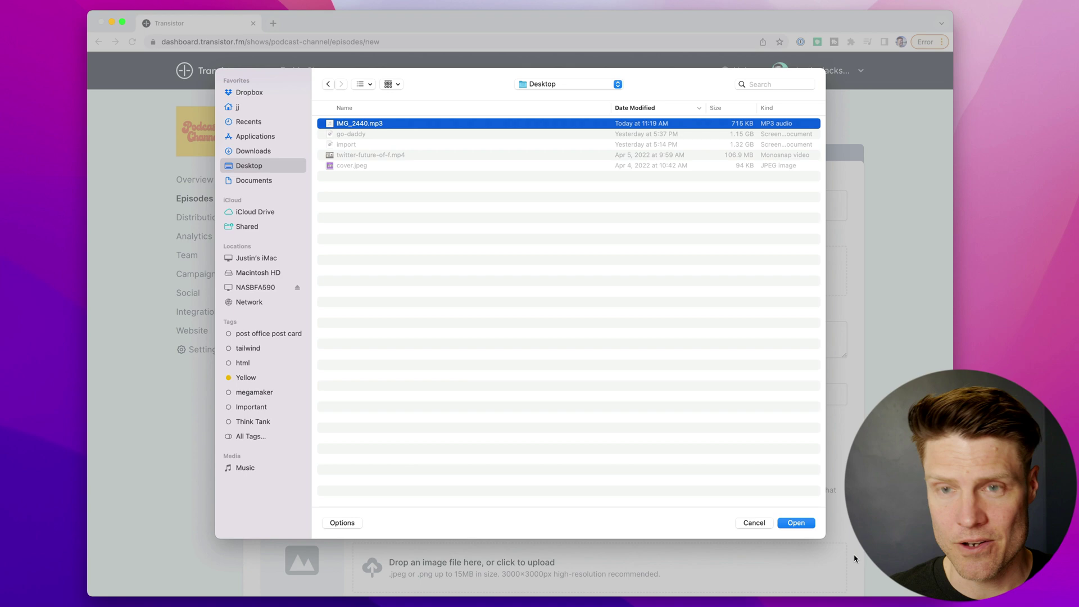
click(804, 522)
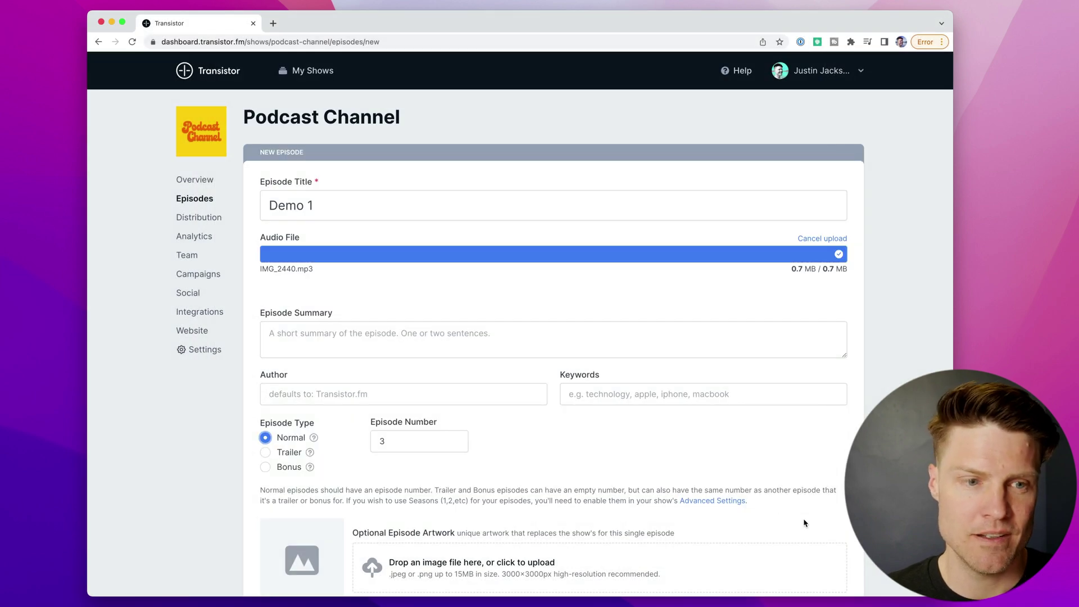
scroll(805, 523, down, 8)
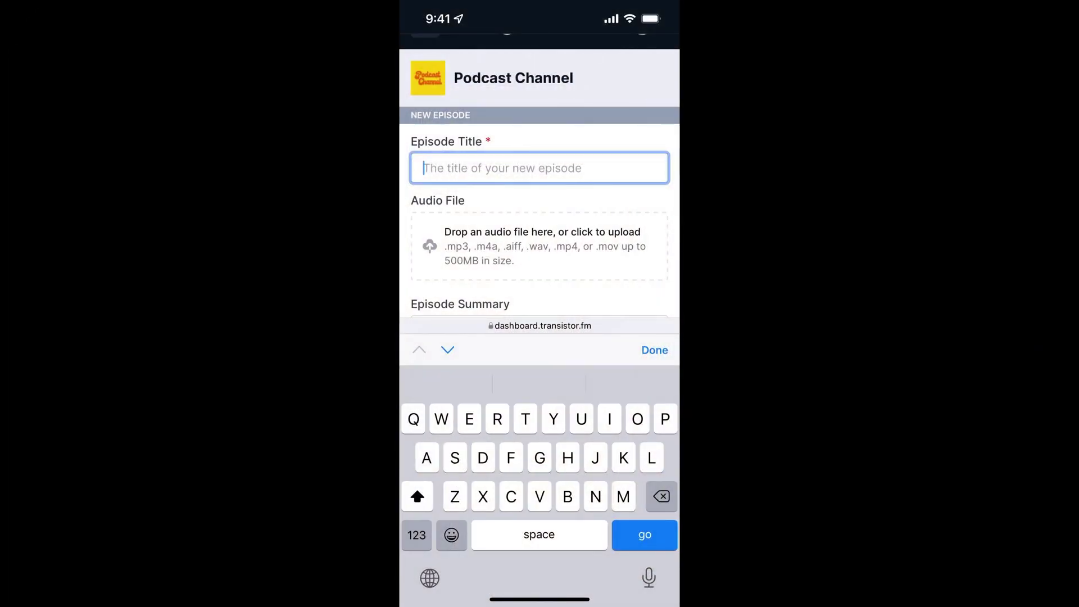
Title the iPhone episode 'Demo' and upload the 0:18 selfie video from Photo Library as audio
text(Demo)
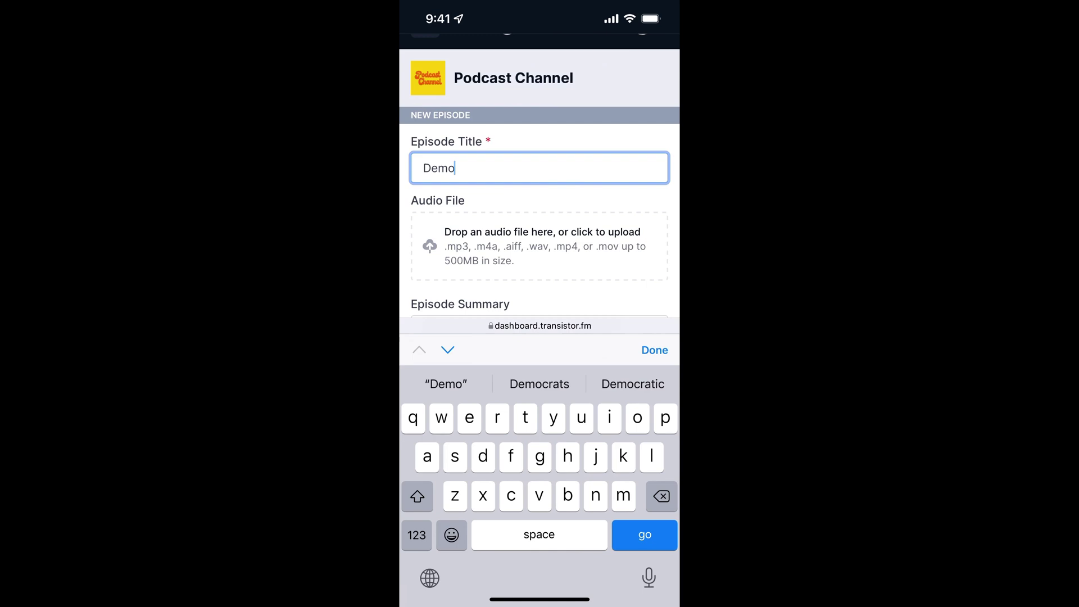
click(539, 246)
click(495, 234)
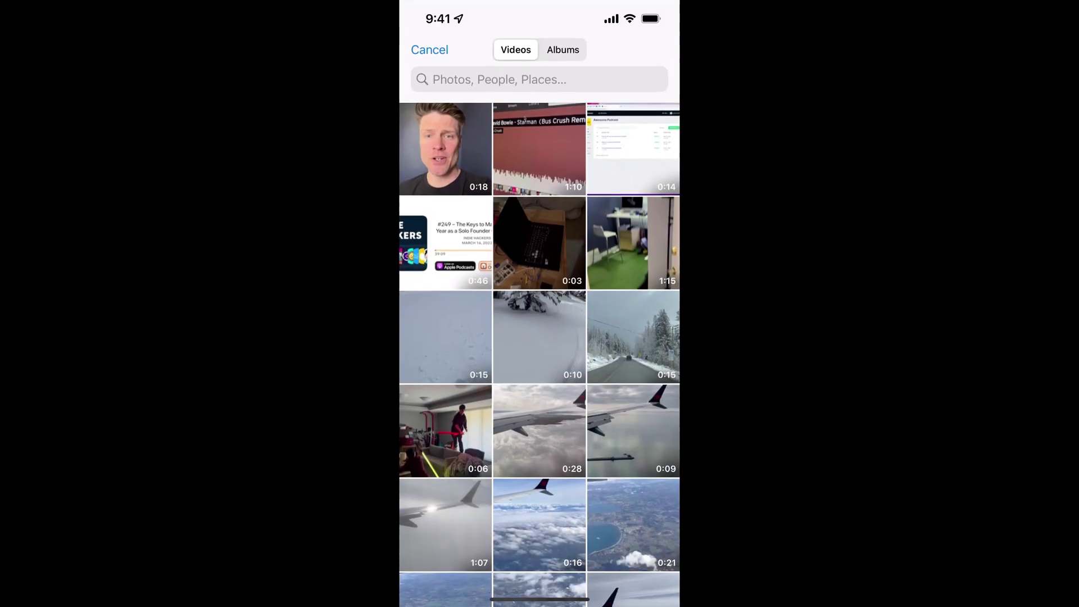
click(445, 148)
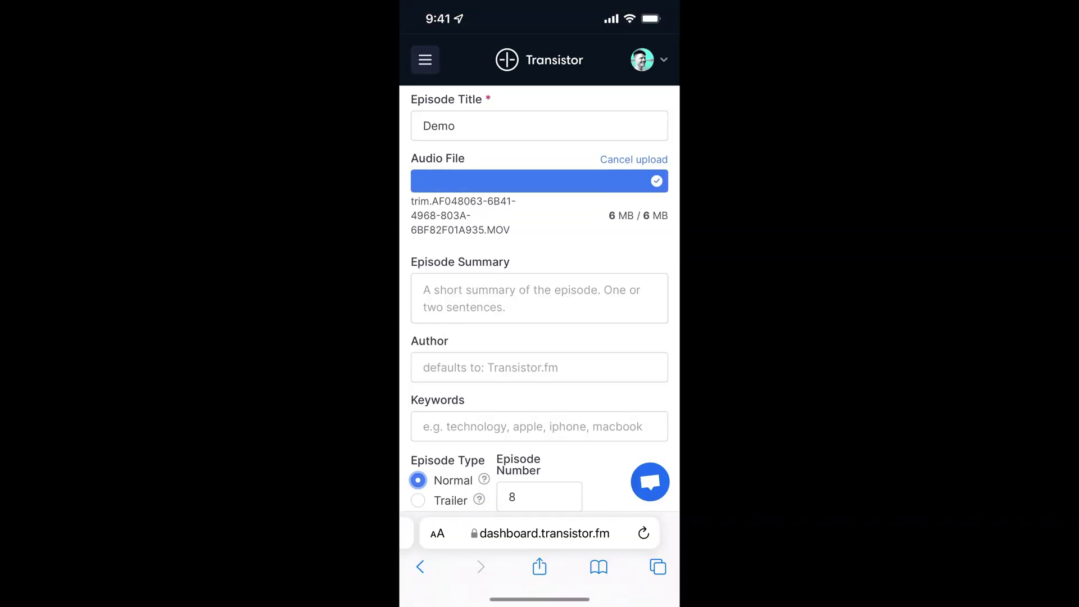
scroll(539, 304, down, 15)
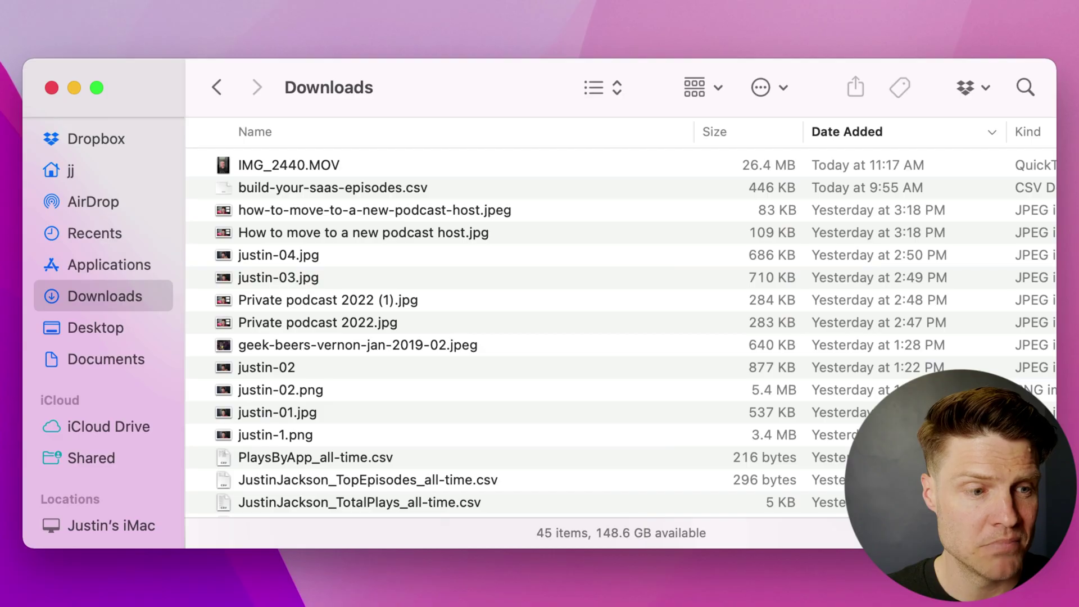
Select IMG_2440.MOV in Downloads and drag it onto the ScreenFlow timeline
click(277, 178)
click(288, 164)
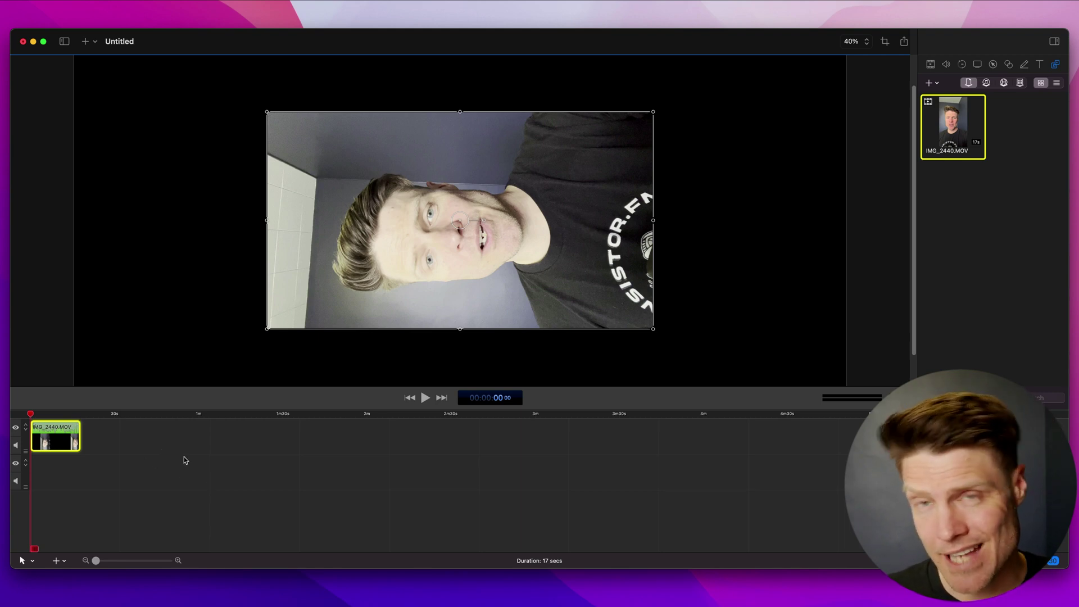
Export the clip with Manual type and 'AAC - Audio Only' preset as demo2.m4a to the Desktop
click(54, 7)
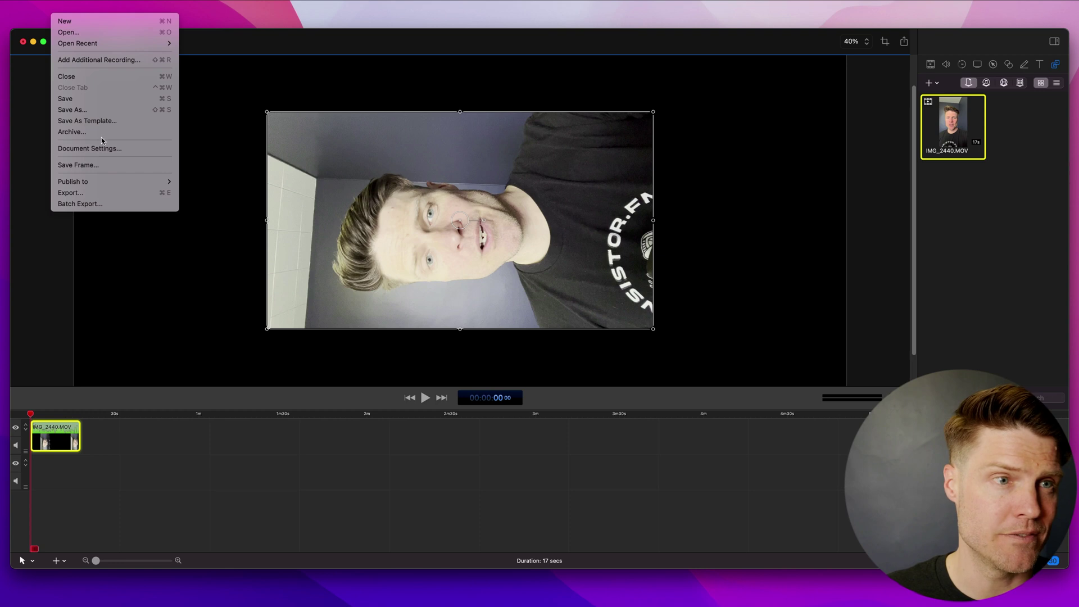
click(101, 196)
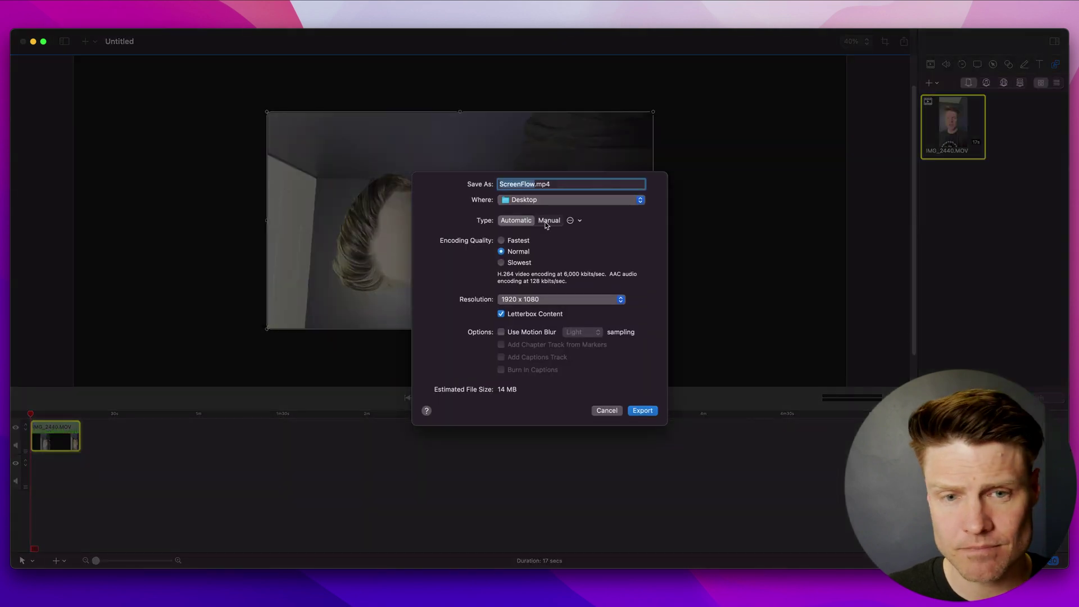
click(547, 222)
click(538, 248)
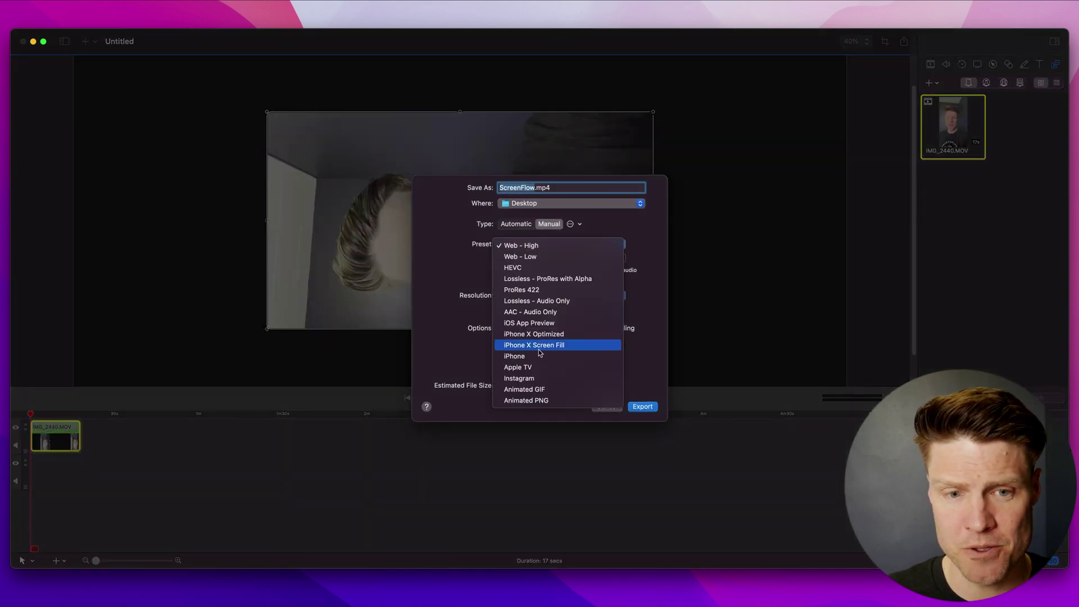
click(542, 315)
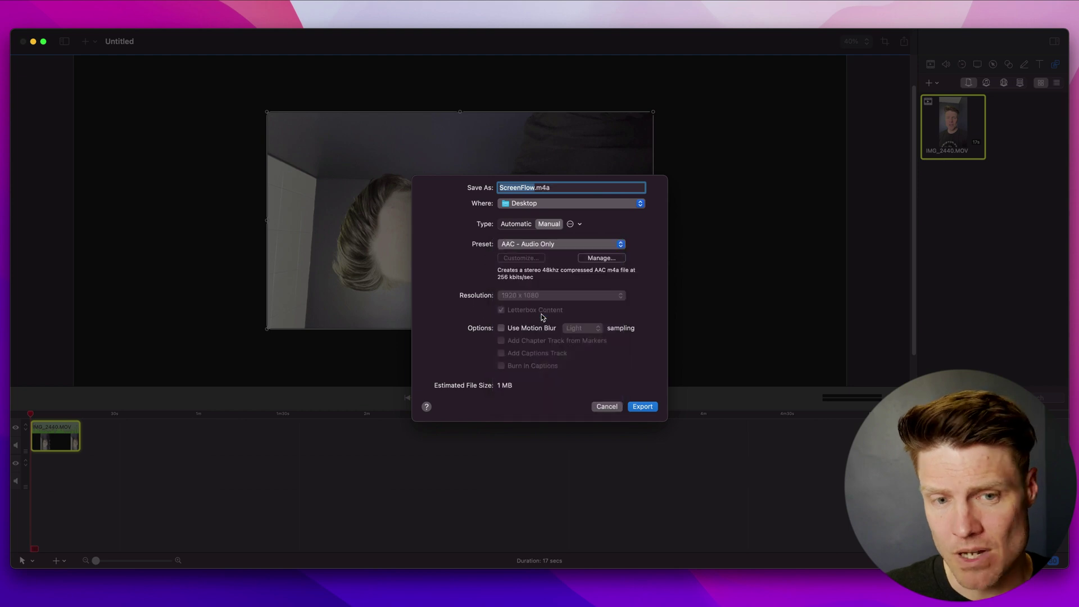
text(demo2)
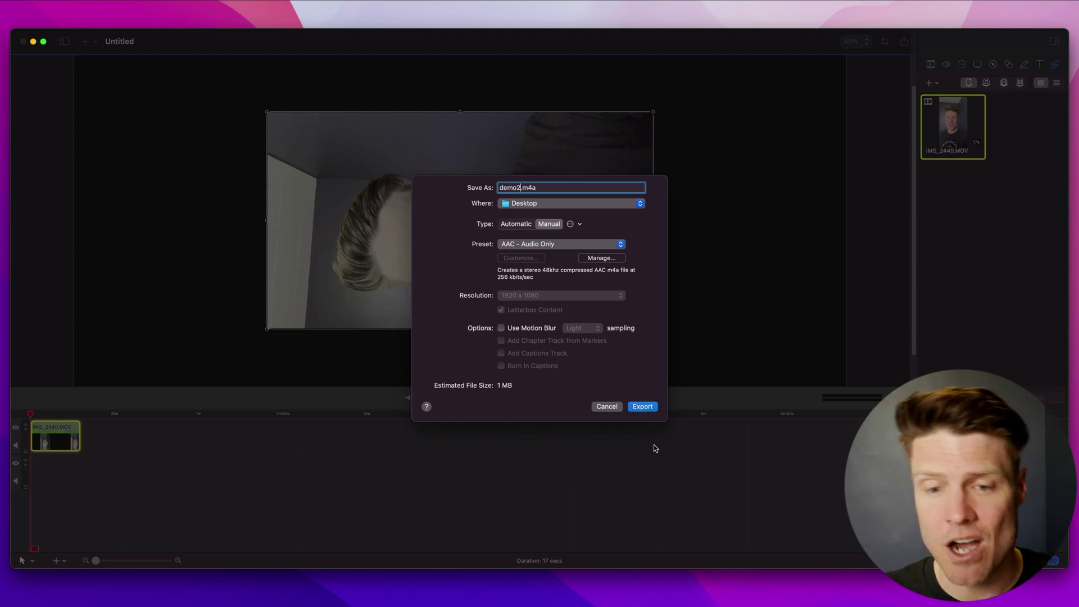
click(642, 407)
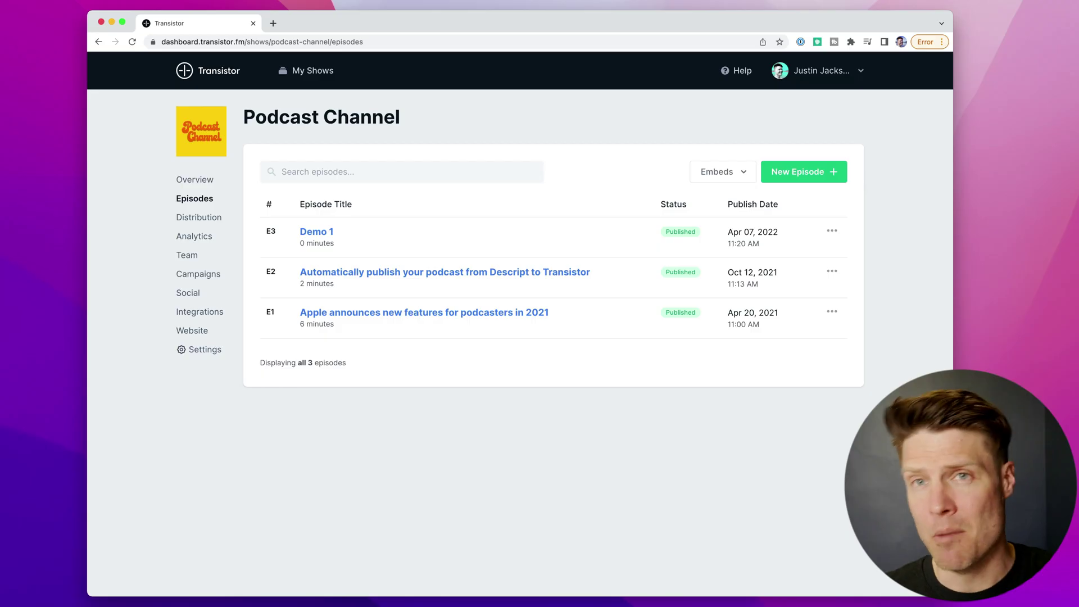
Publish a new episode 'Demo 2' with demo2.m4a uploaded as its audio
click(788, 172)
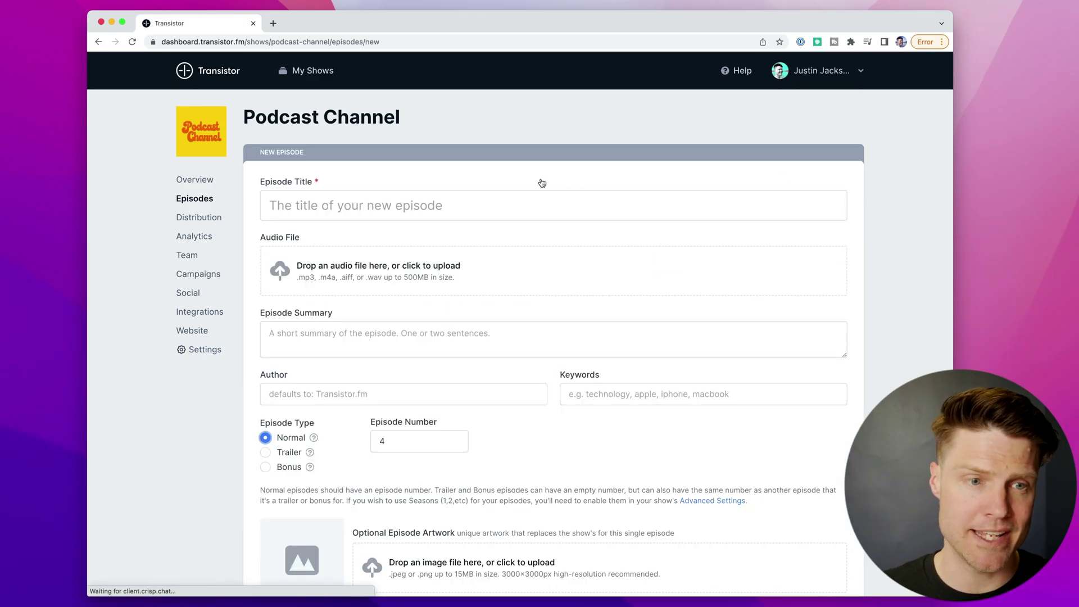
text(Demo 2)
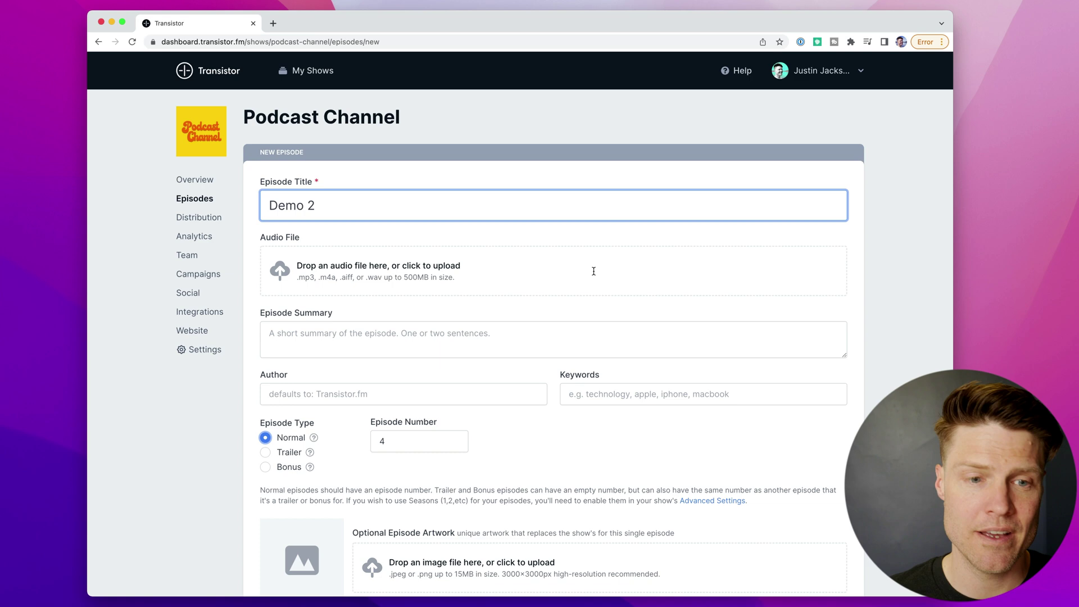
click(593, 272)
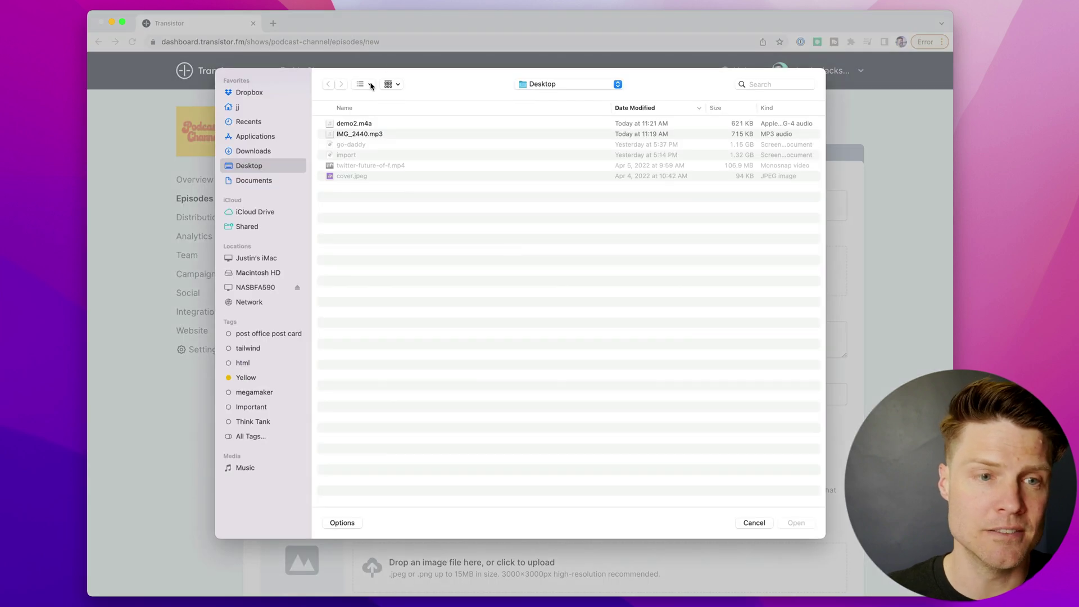
click(352, 124)
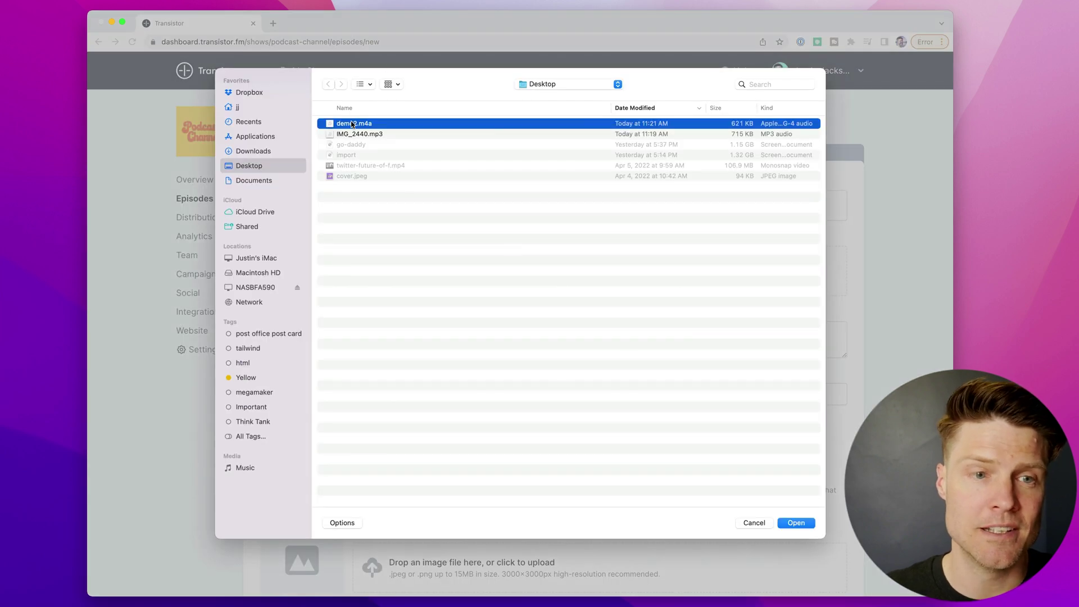
click(796, 523)
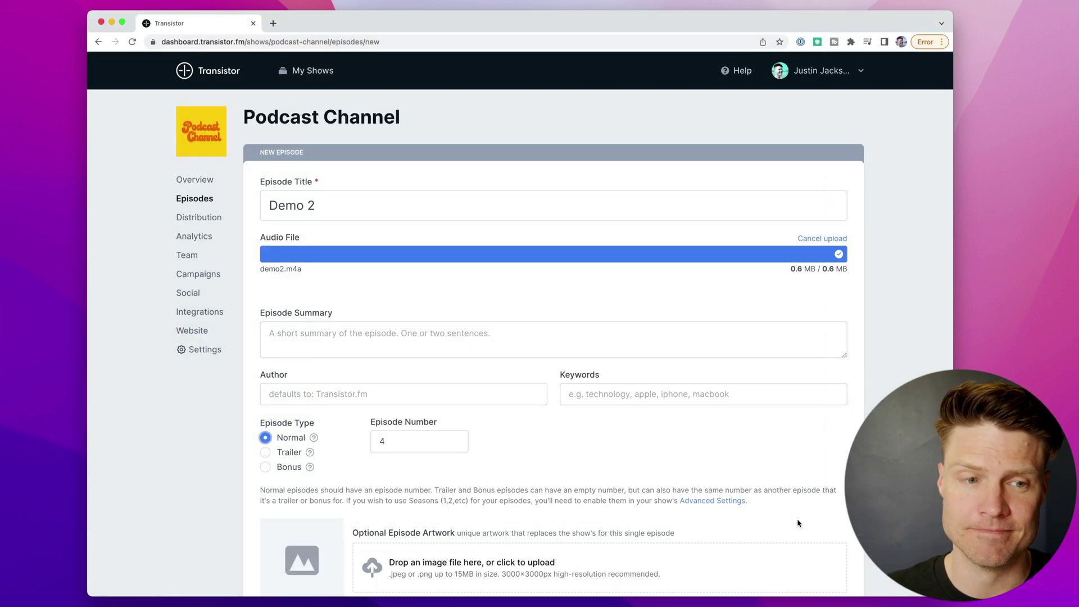
scroll(797, 523, down, 10)
click(307, 532)
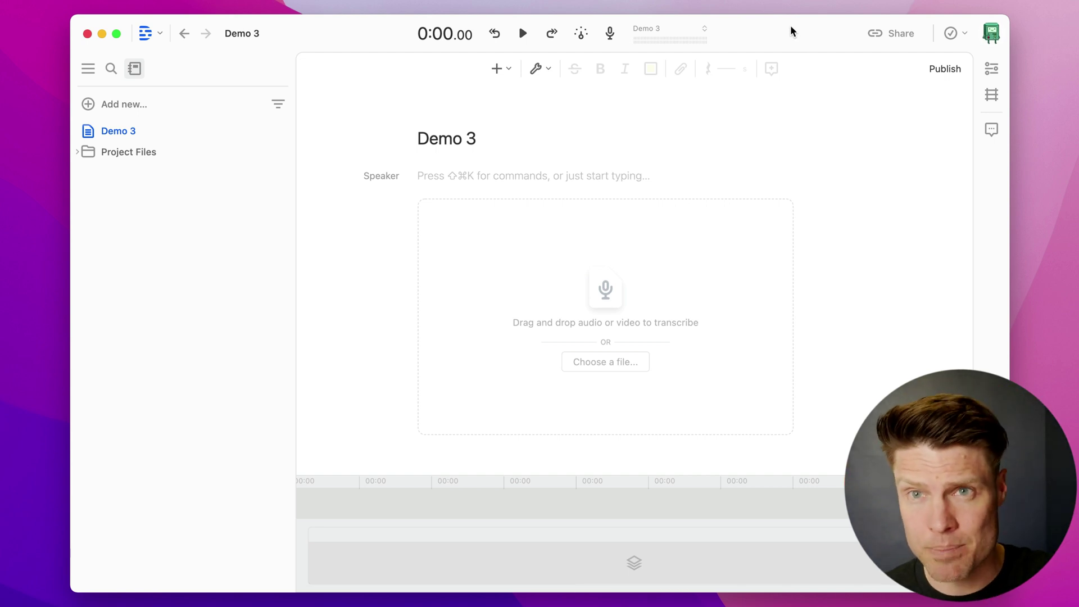
Import the recorded selfie video from Downloads into the Demo 3 project for transcription
click(621, 363)
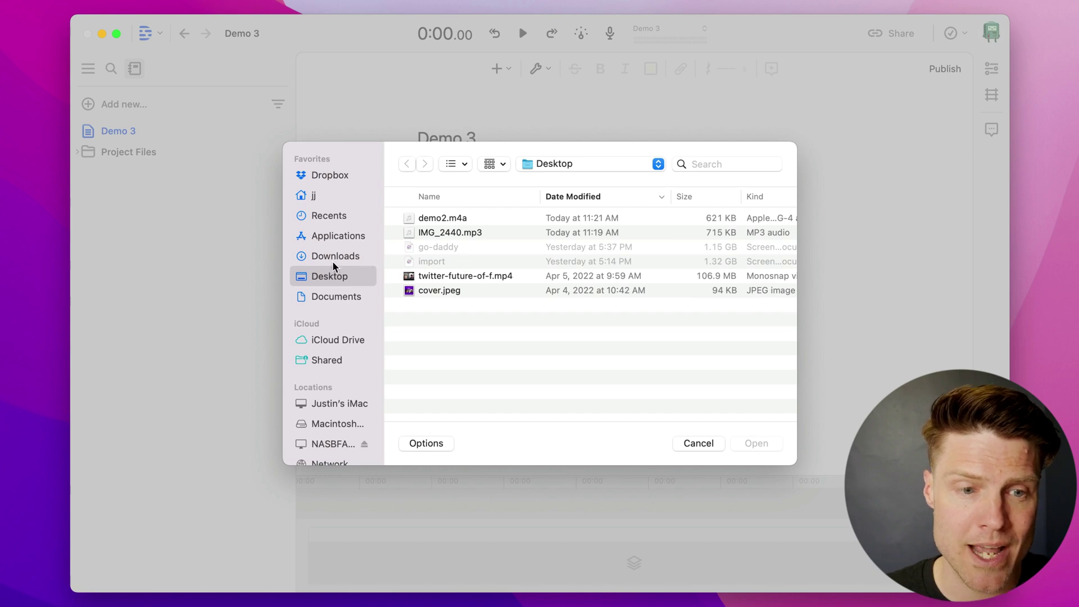
click(335, 256)
click(460, 220)
click(775, 446)
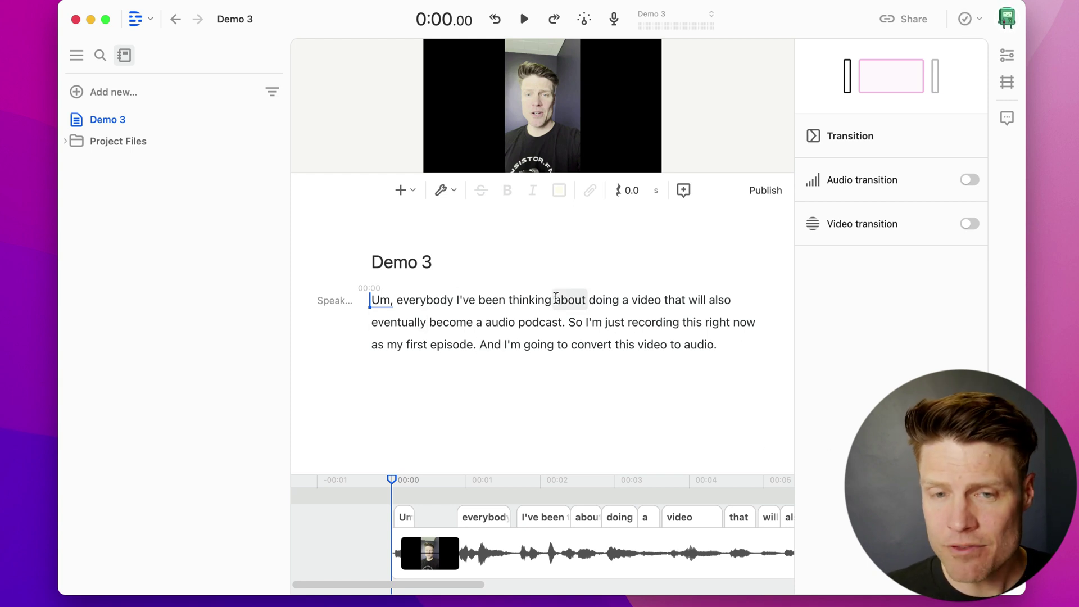
Export Demo 3's audio as Demo 3.mp3 (MP3, 128 kbps, 44100 Hz) to the Desktop
click(908, 19)
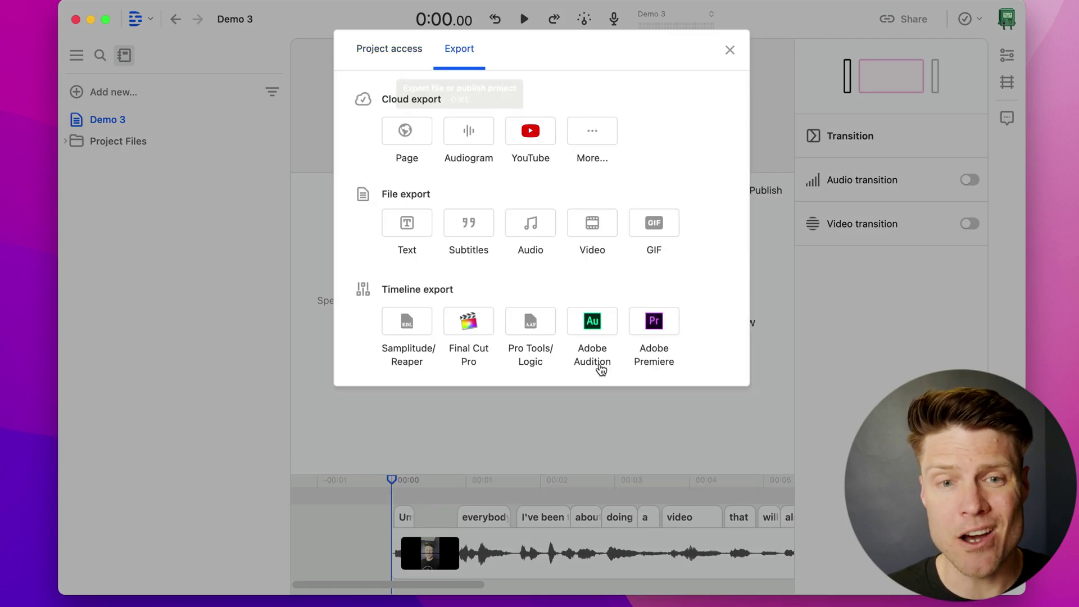
click(535, 230)
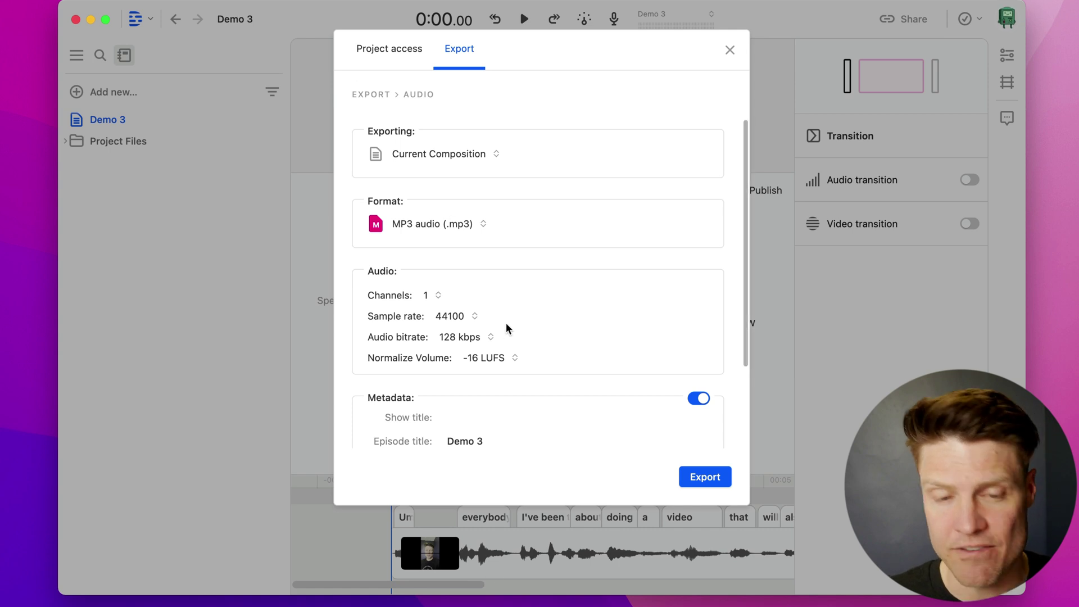
scroll(506, 328, down, 3)
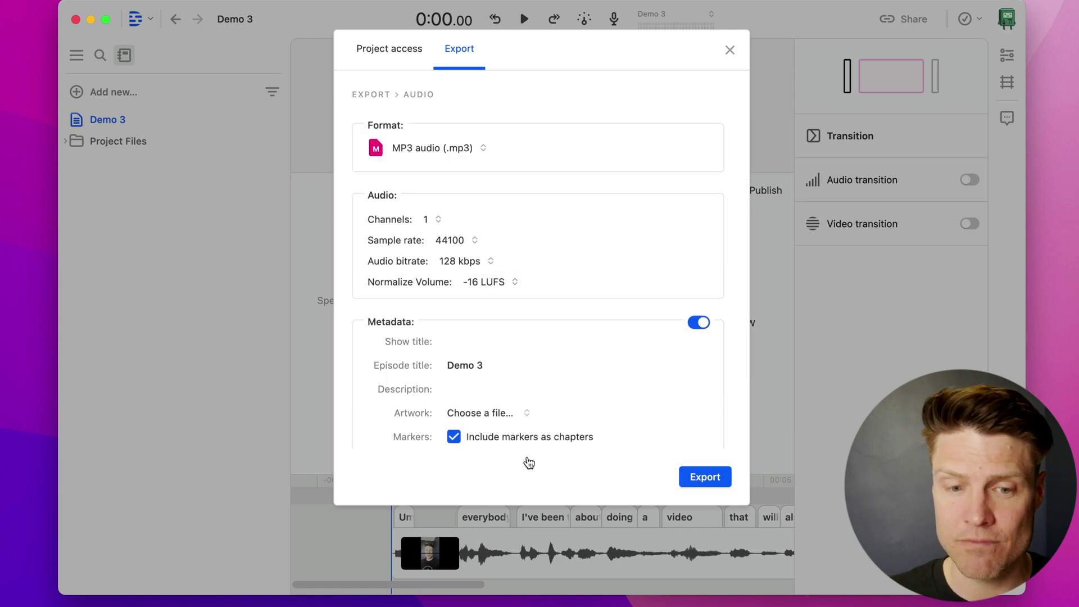
scroll(523, 399, up, 1)
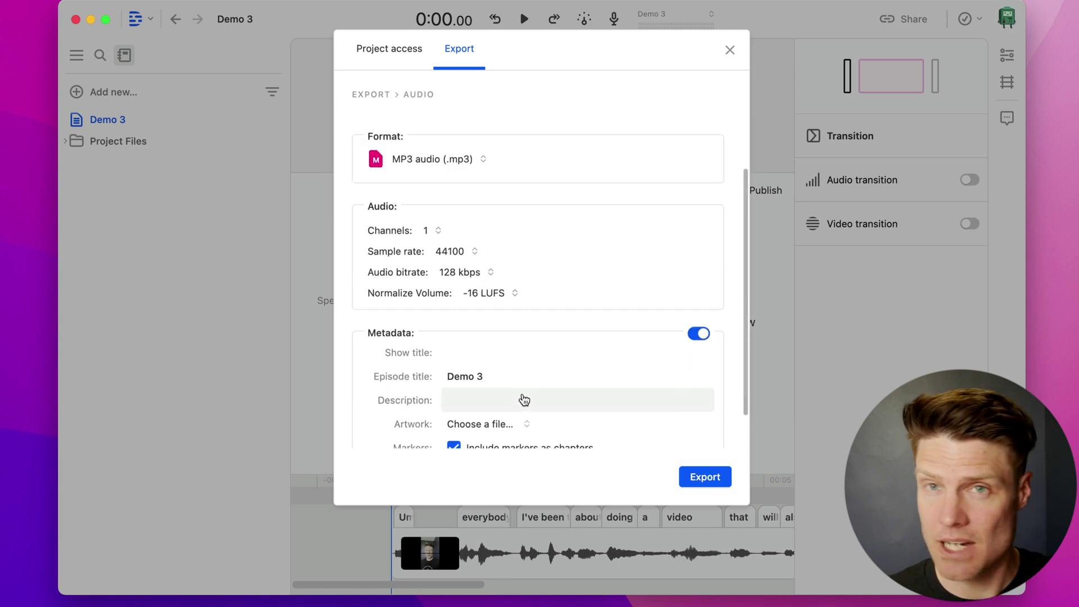
click(703, 477)
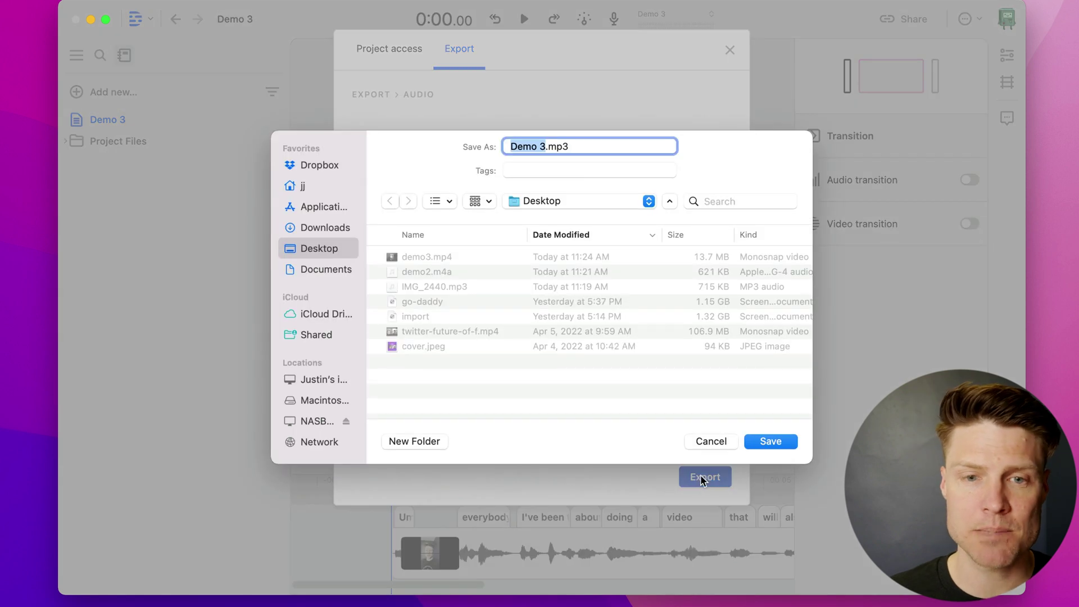
click(787, 443)
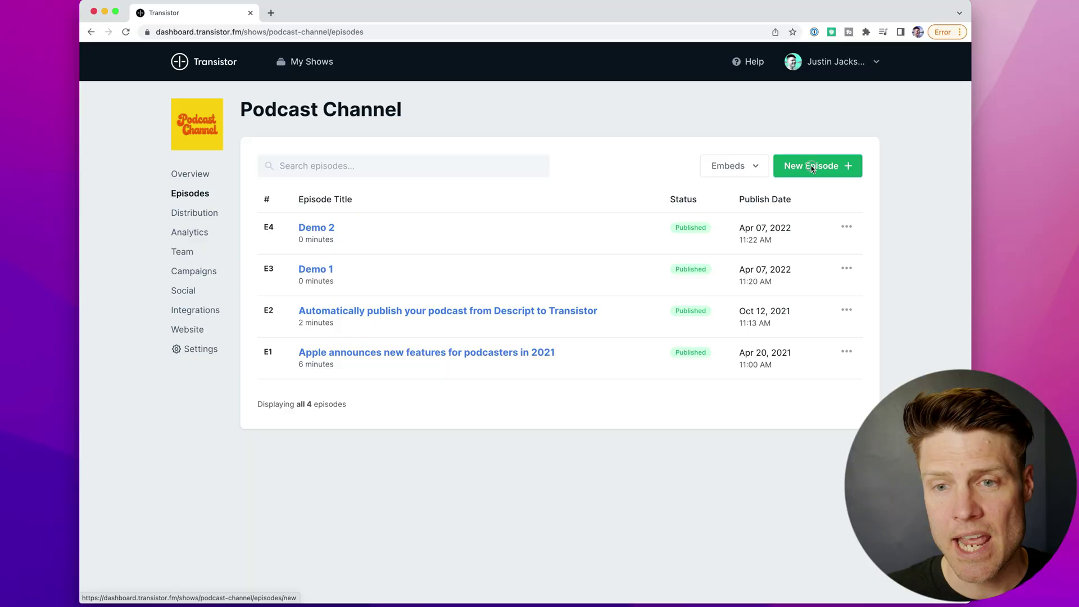
Start episode 'Demo 3' with Demo 3.mp3 uploaded, then Quick Look the demo3.mp4 video
click(812, 167)
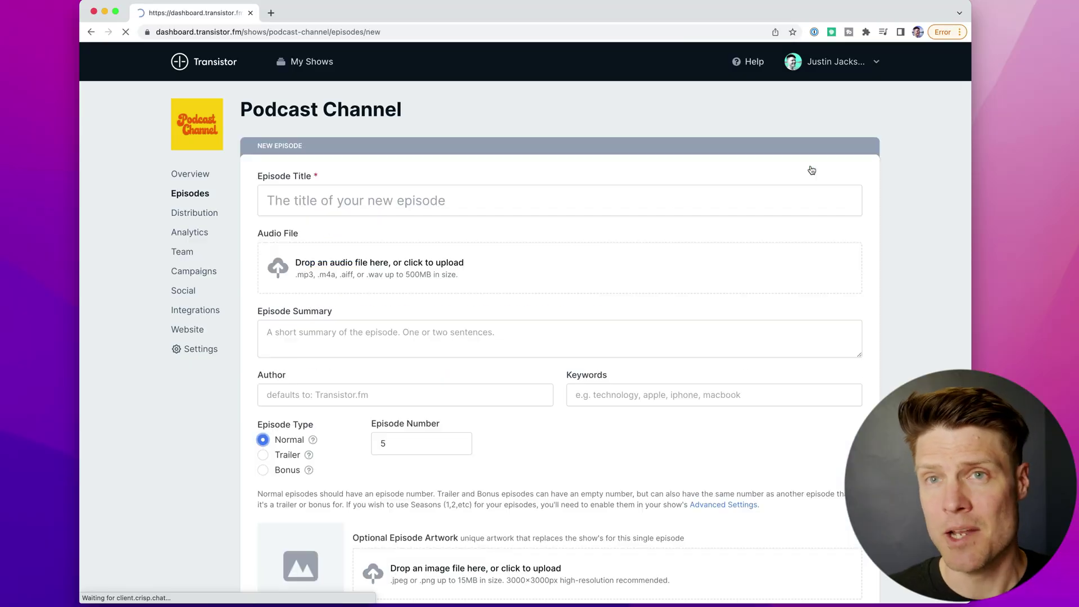
click(483, 198)
text(Demo 3)
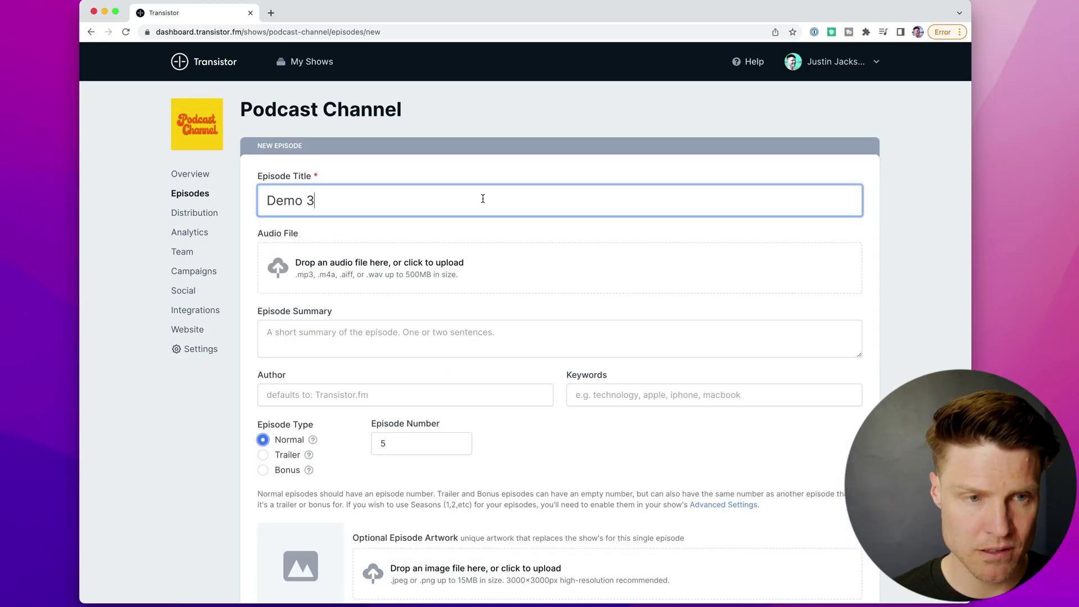
click(452, 252)
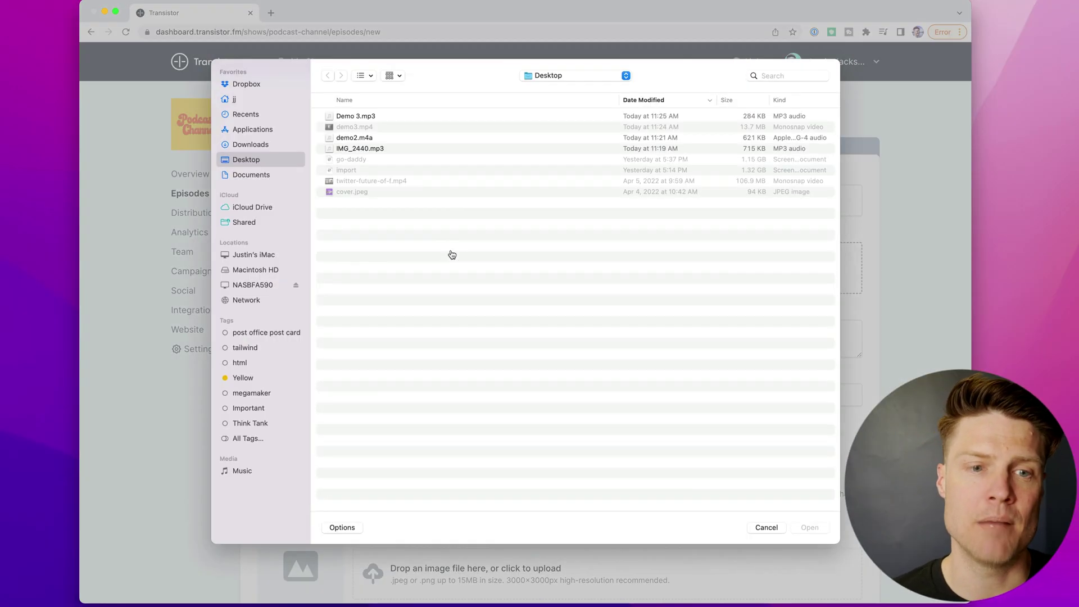
click(360, 115)
click(815, 528)
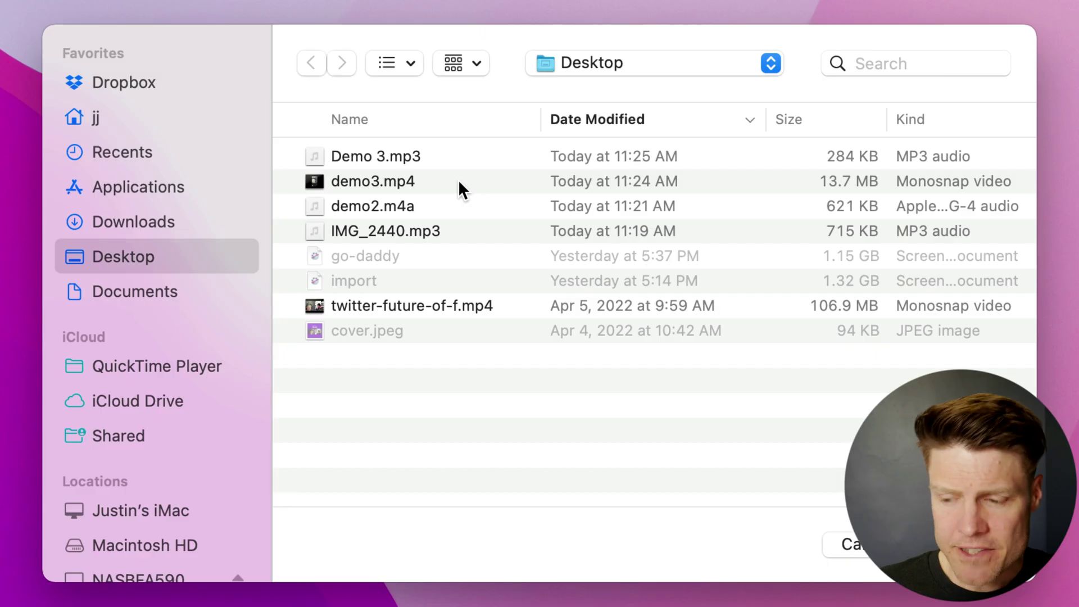
click(342, 177)
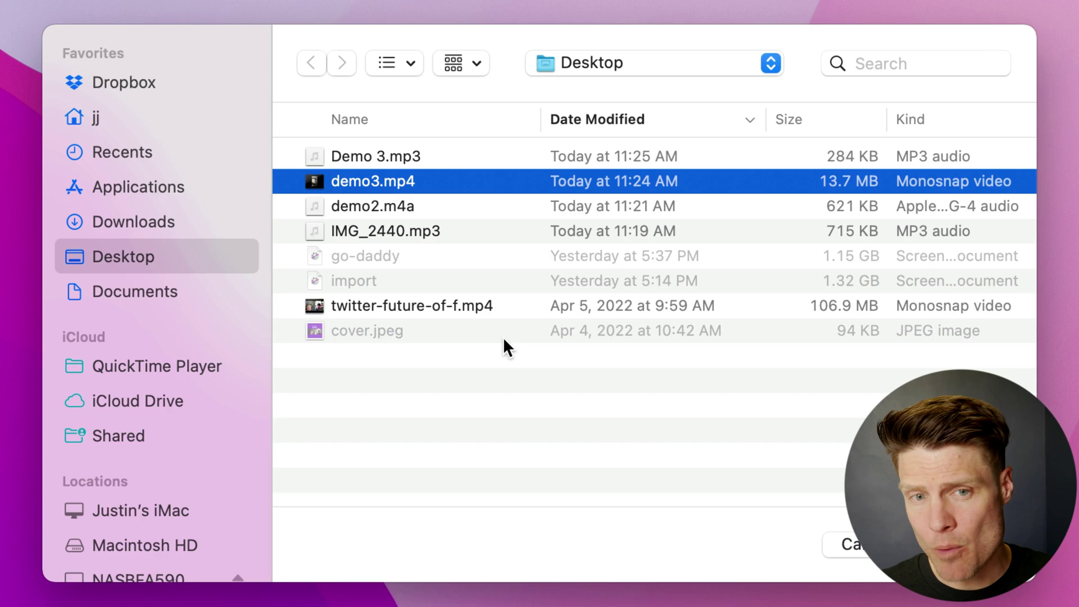
key(space)
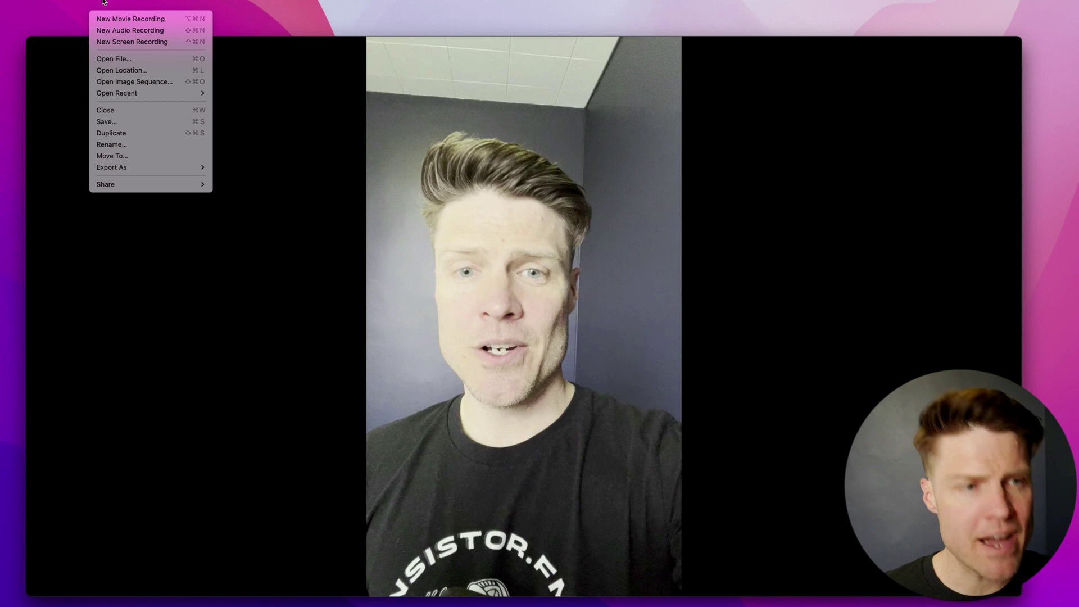
Export the demo3 video from QuickTime Player as an audio-only file to the Desktop
mouse_move(140, 167)
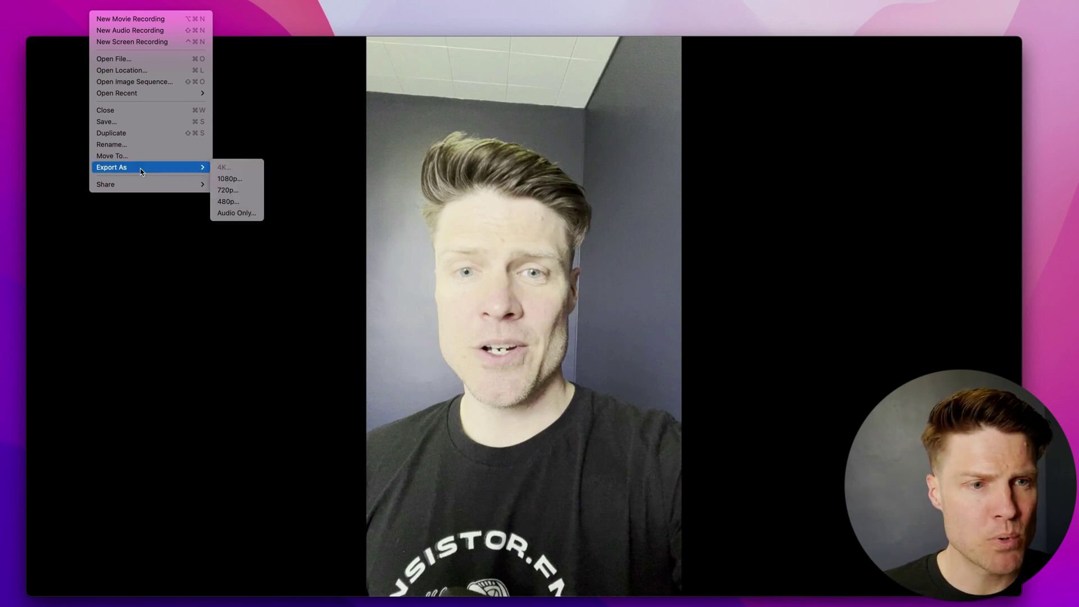
click(250, 213)
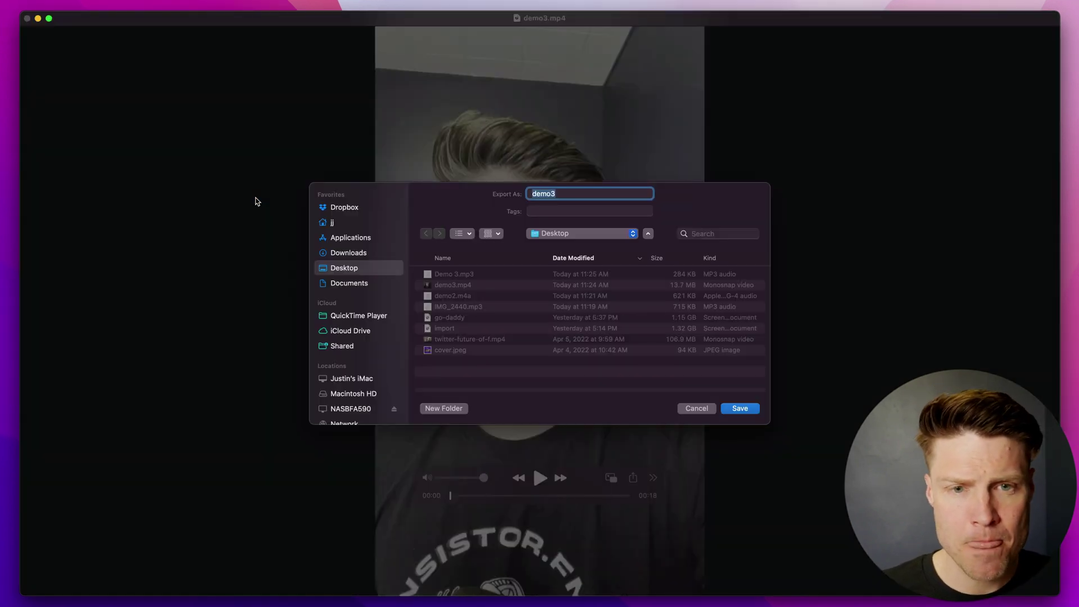
key(Return)
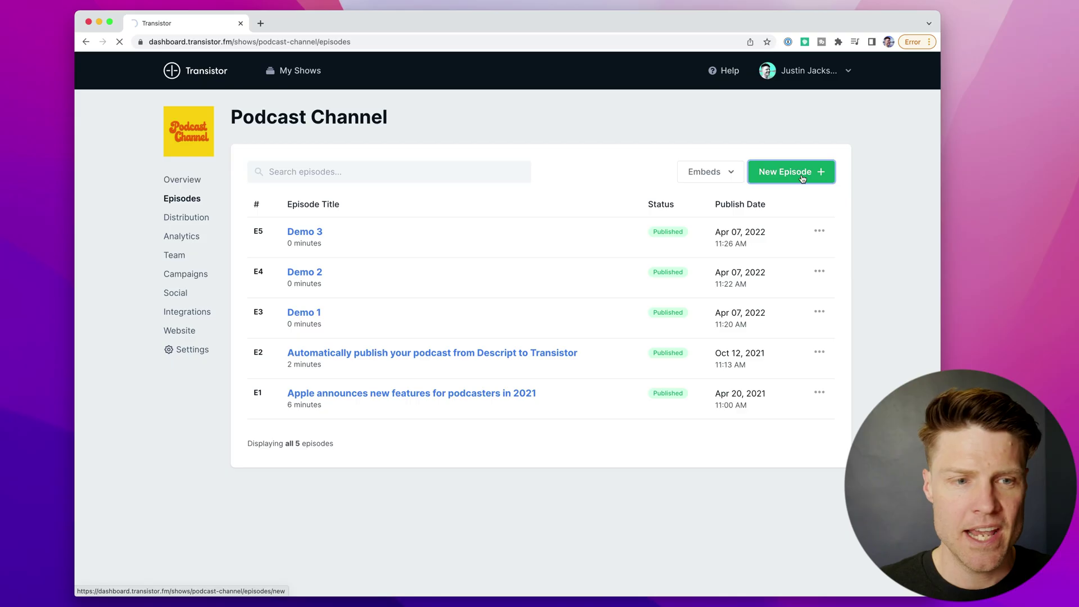
Create a new episode titled 'Demo 4' and upload demo4.m4a as its audio
click(792, 171)
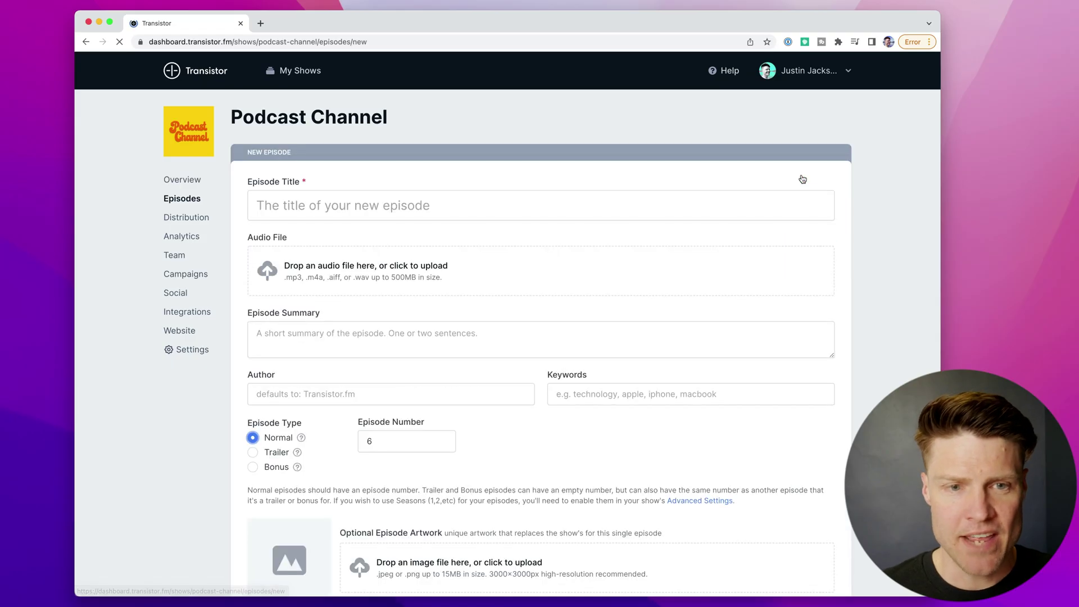
click(512, 205)
text(Demo 4)
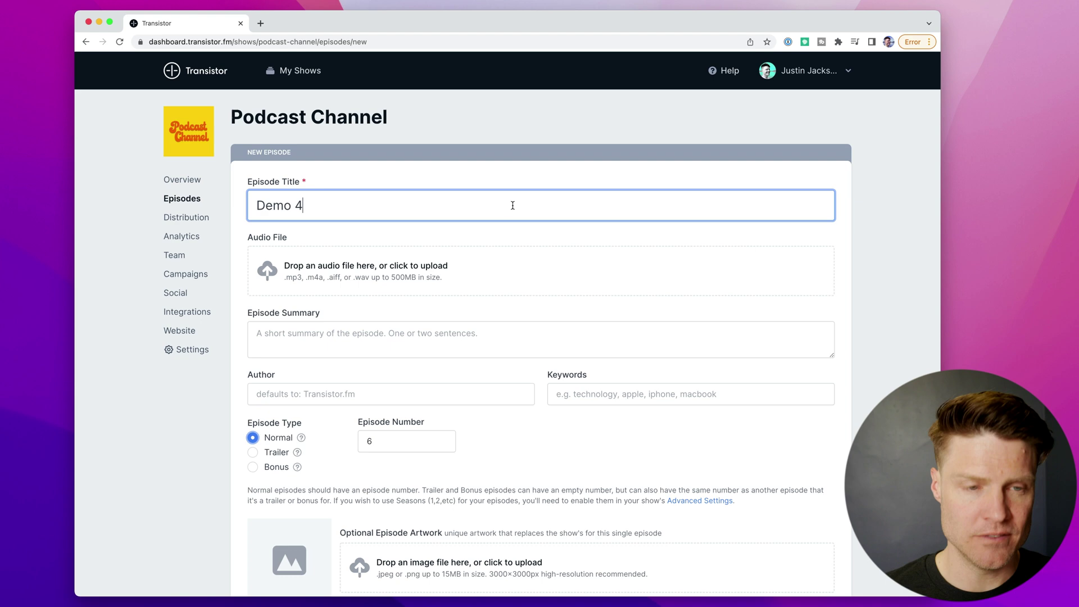
click(496, 275)
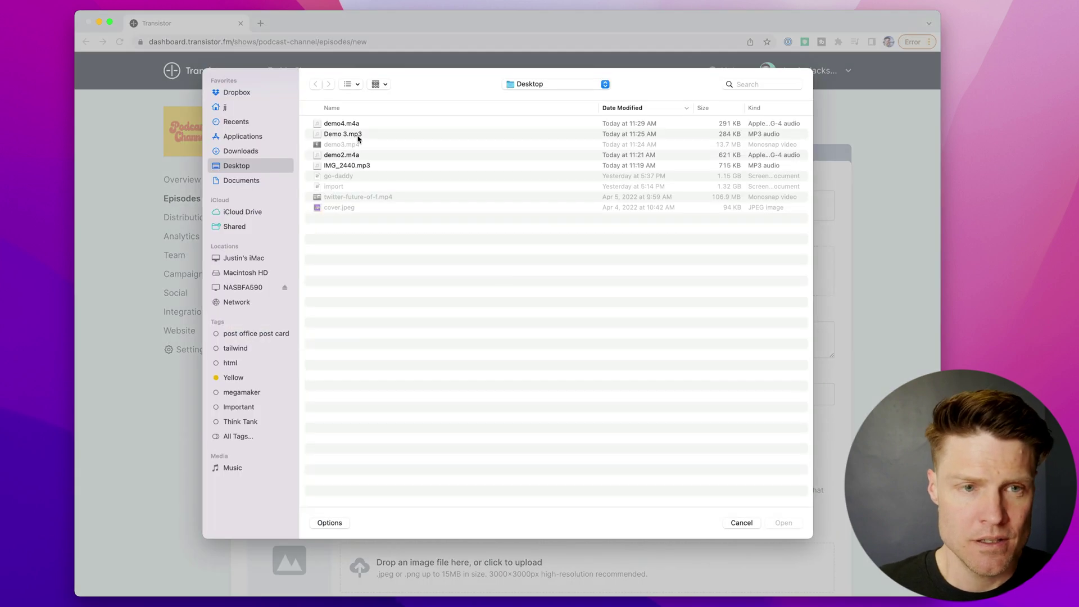
key(Down)
key(Return)
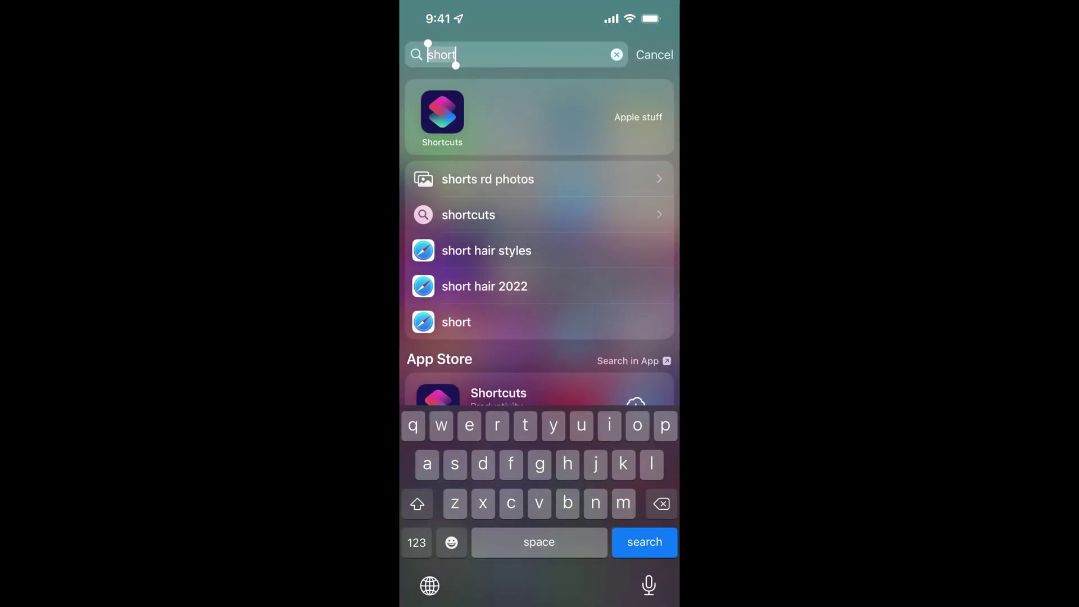
Open the Shortcuts app and name a new shortcut 'Convert To Audio'
text(short)
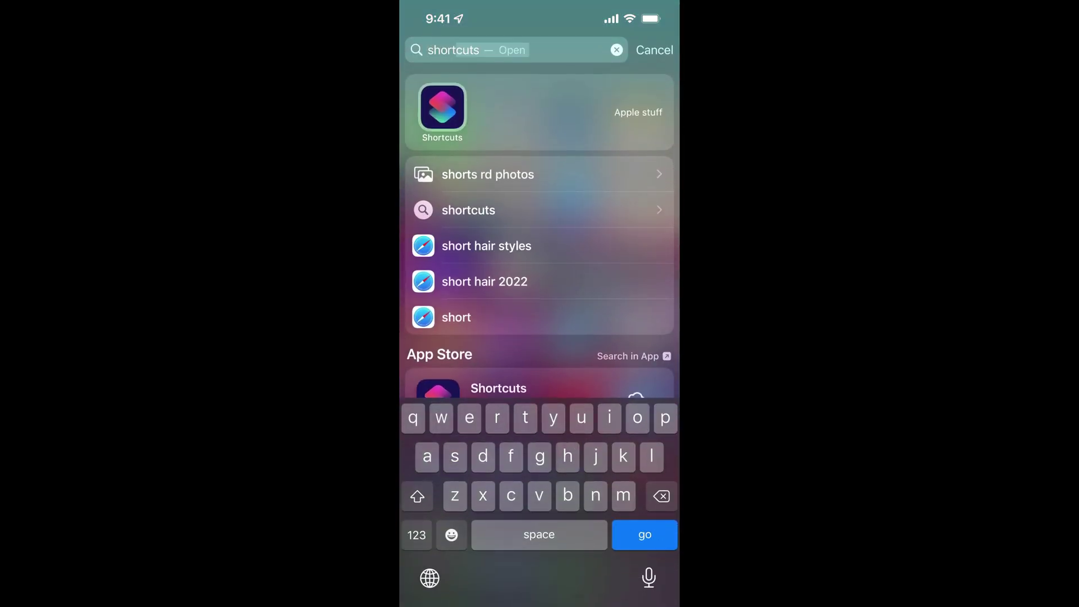
key(Return)
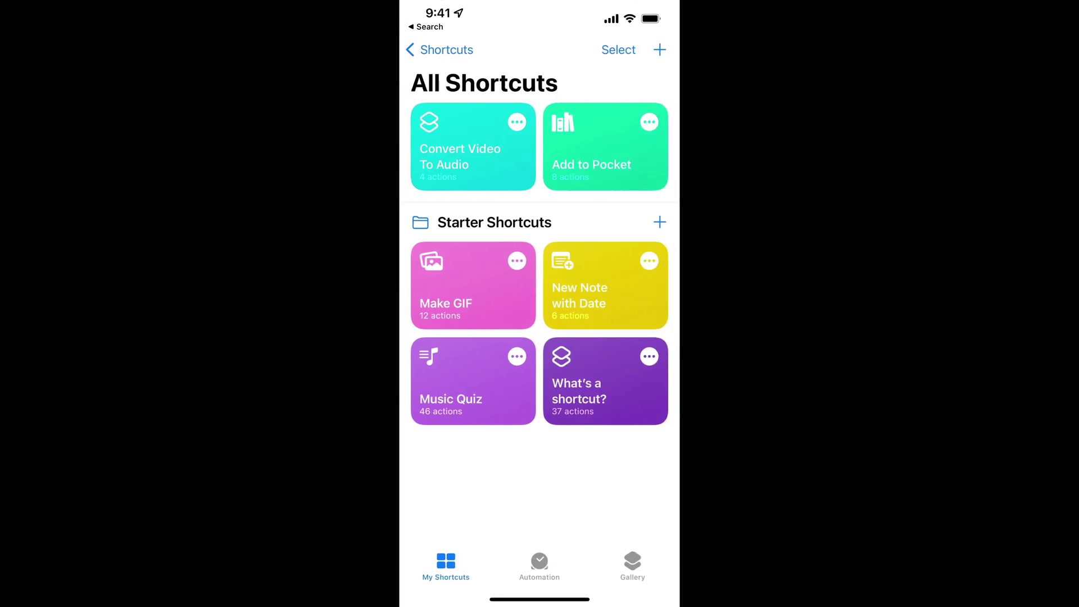
click(660, 50)
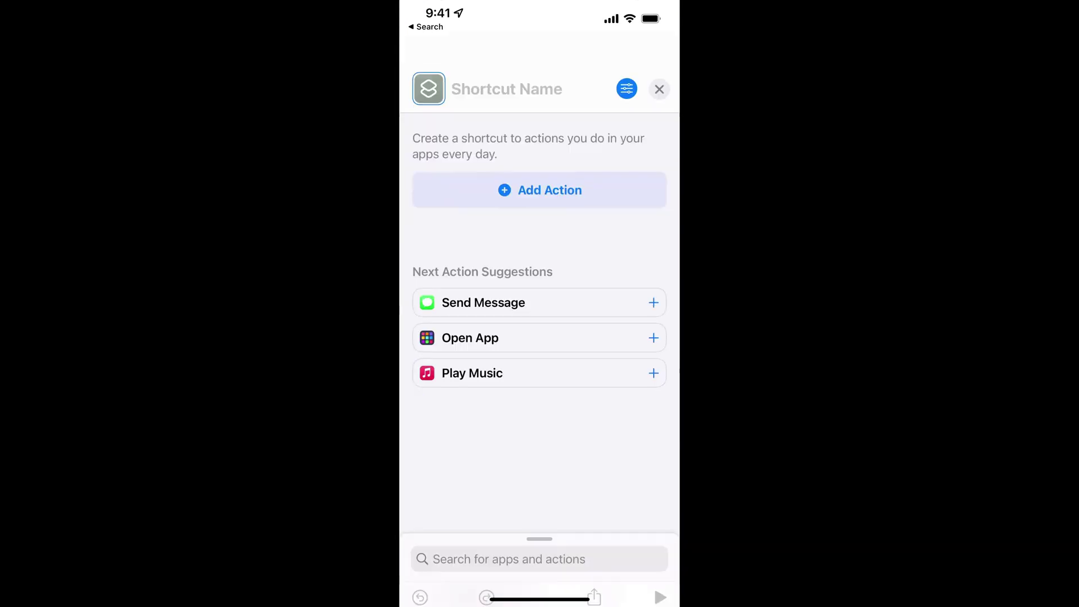
text(Co)
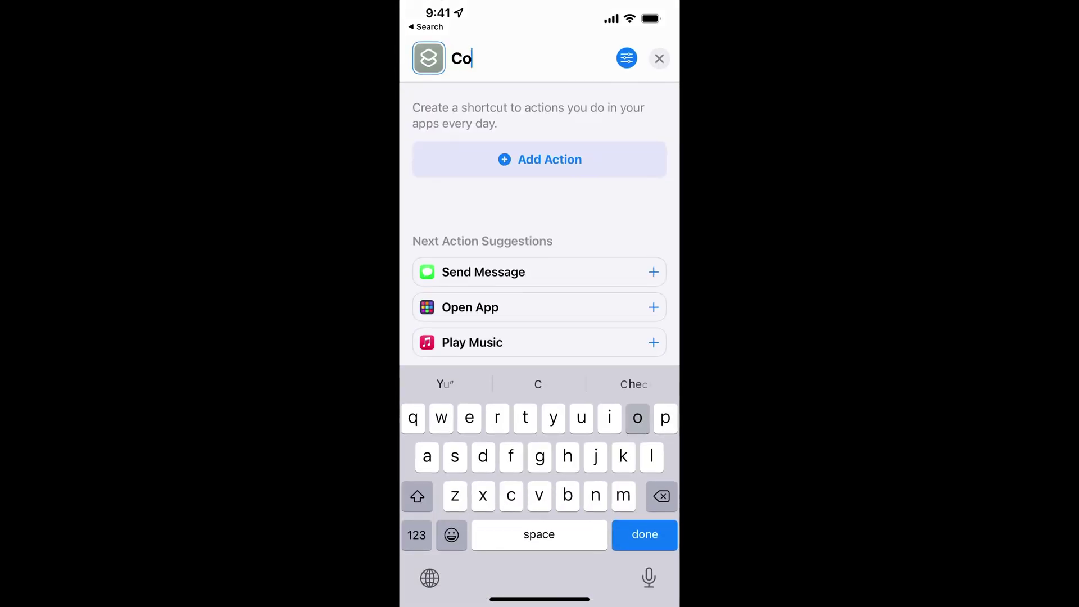
text(nvert To Aduop)
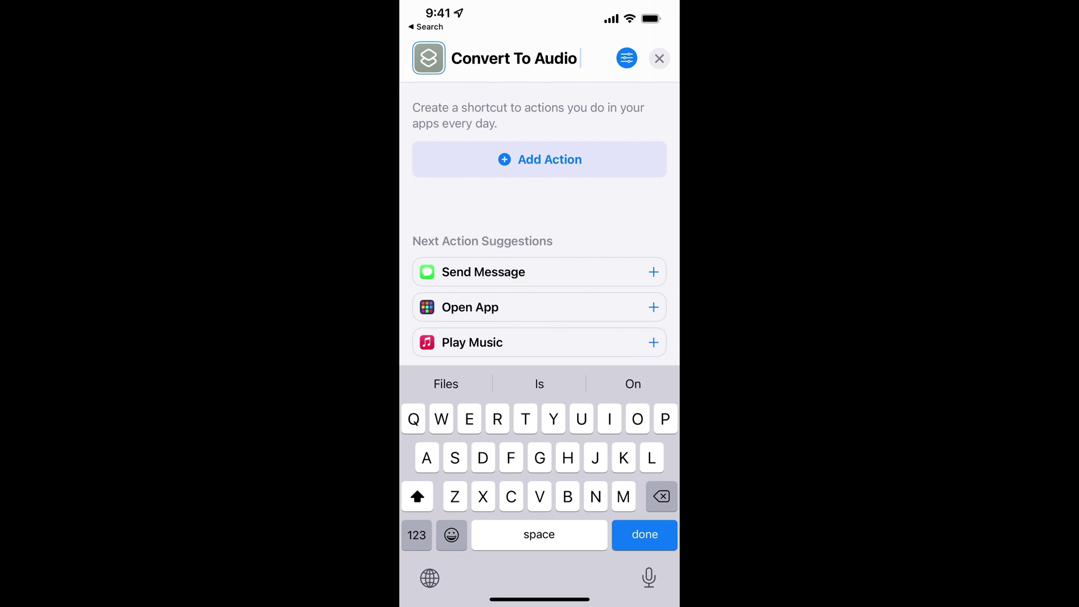
Add a Get Latest Videos action fetching 5 videos, followed by a Choose from List action
click(539, 160)
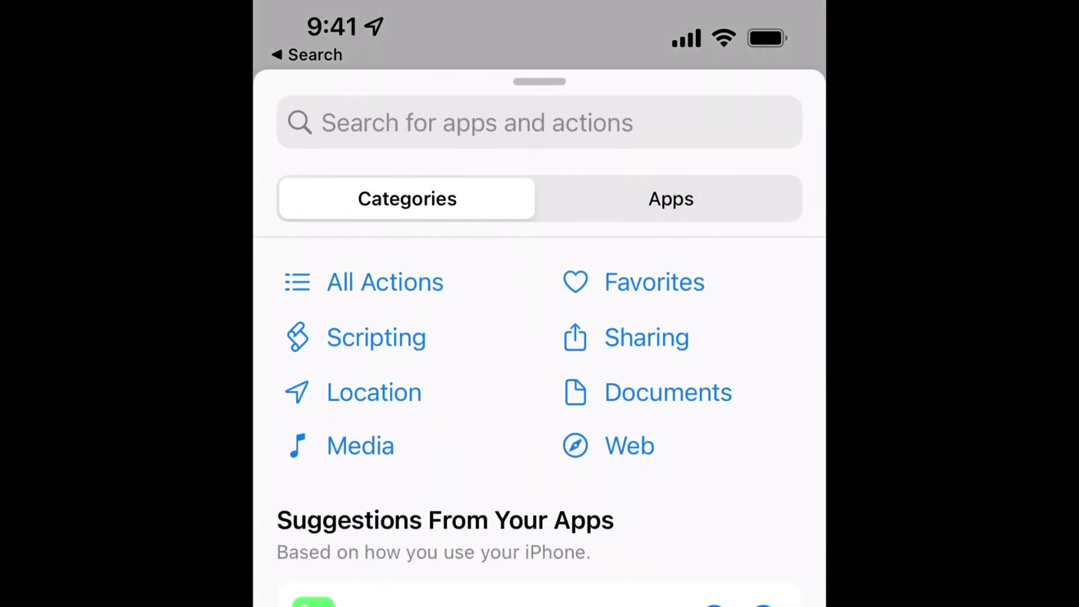
click(323, 122)
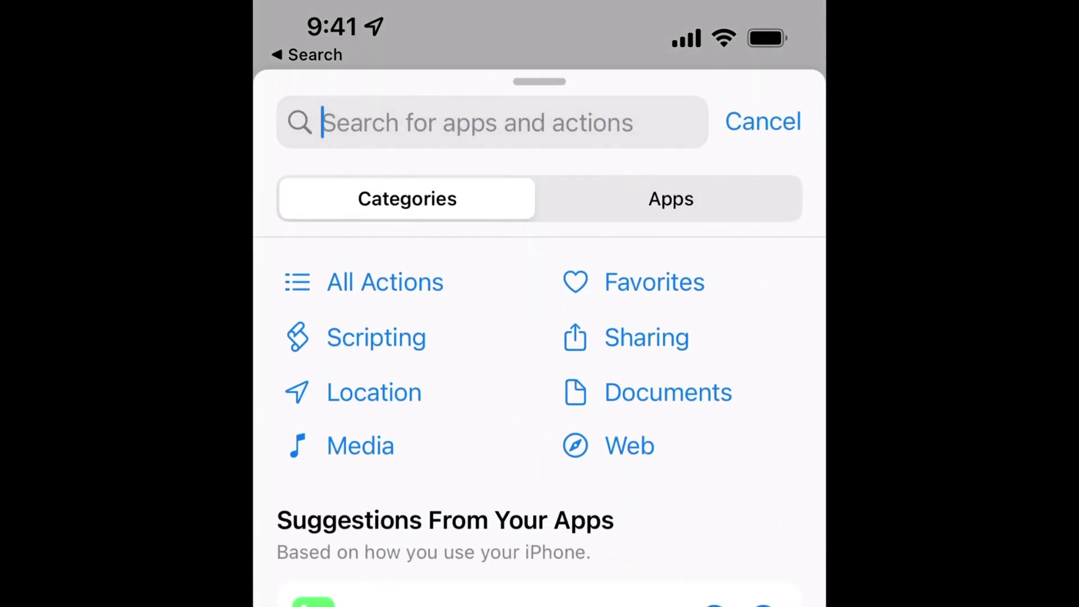
text(Get)
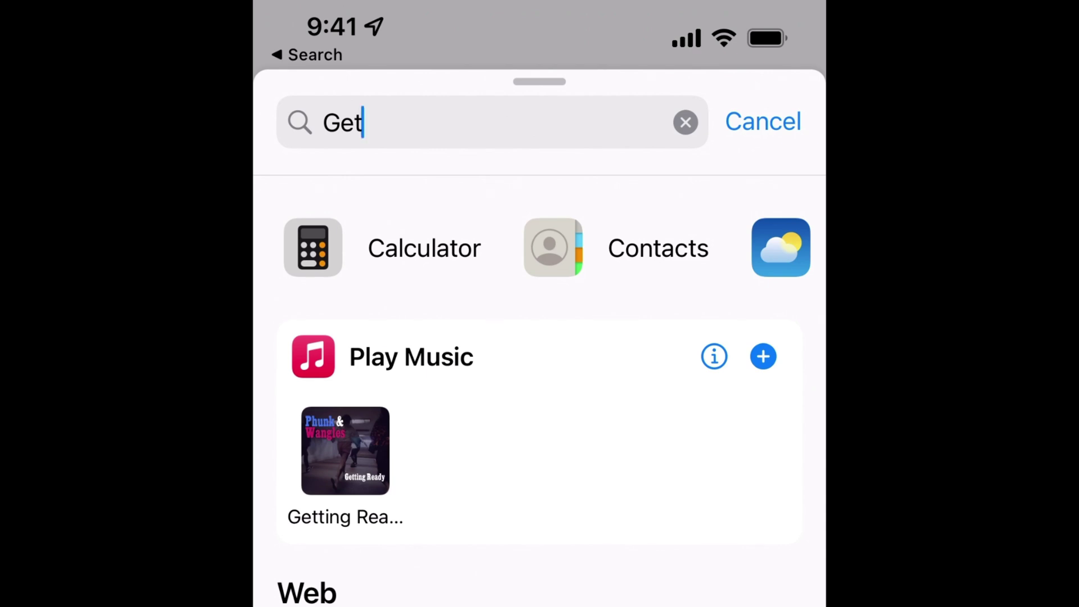
text( video)
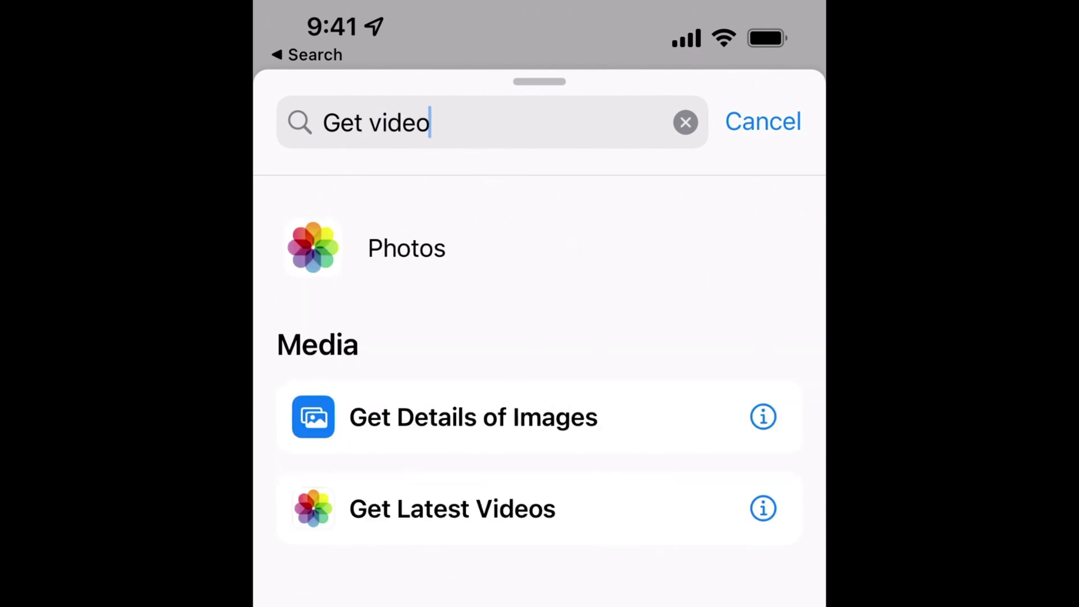
click(453, 509)
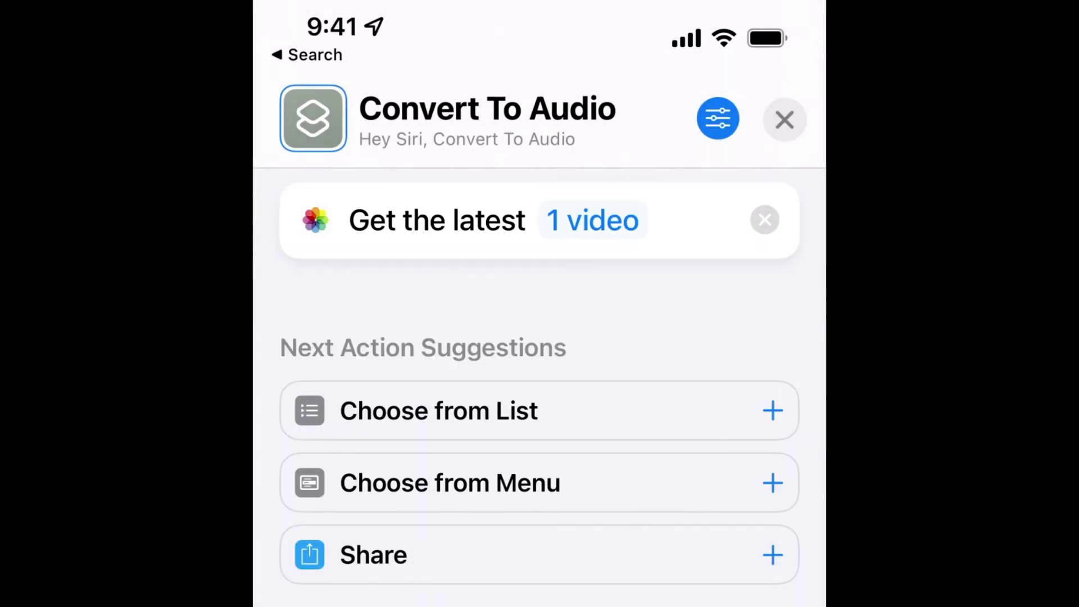
click(592, 220)
click(631, 305)
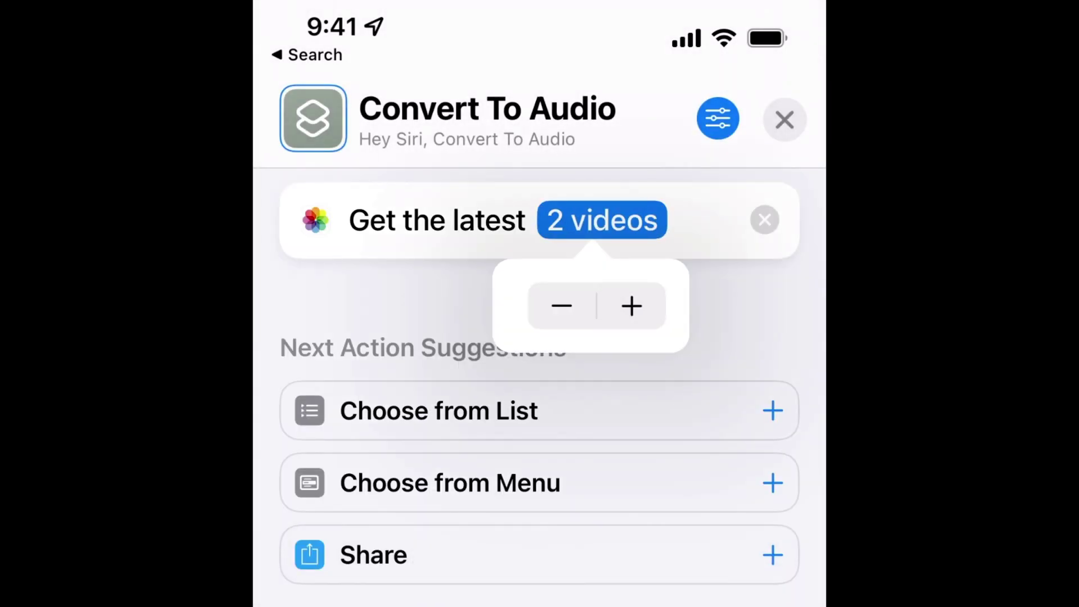
click(632, 305)
click(632, 305)
click(631, 306)
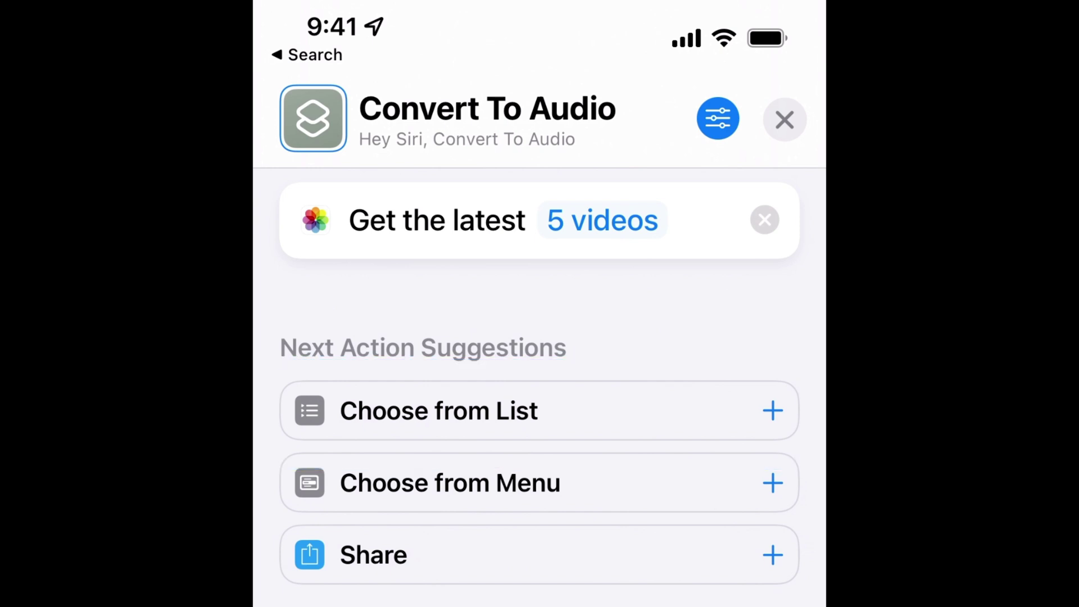
click(772, 411)
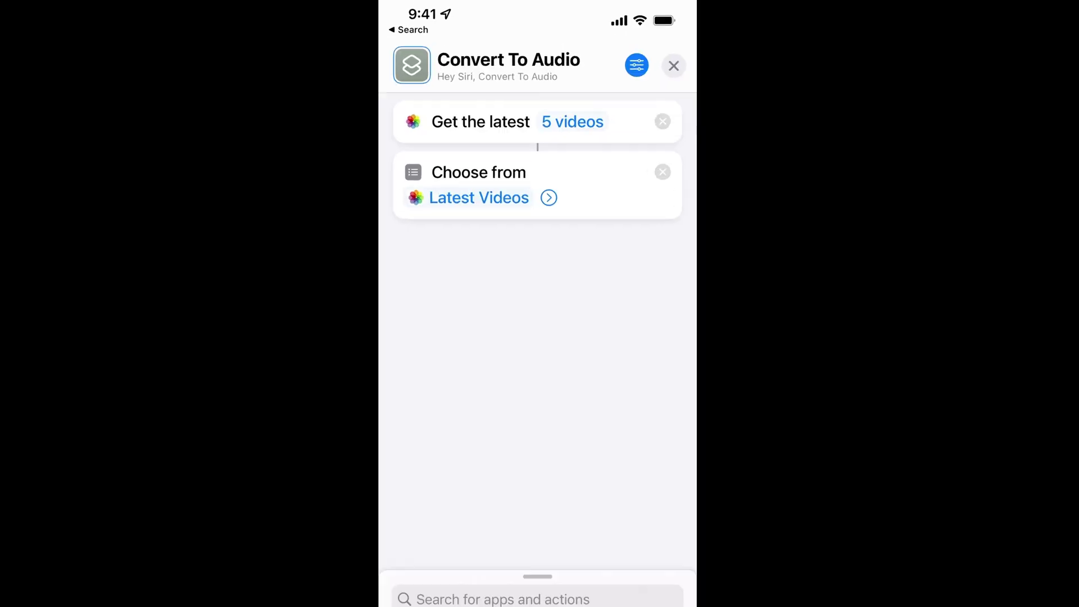
Add an Encode Media action for the chosen video with Audio Only turned on
click(509, 528)
text(Encod)
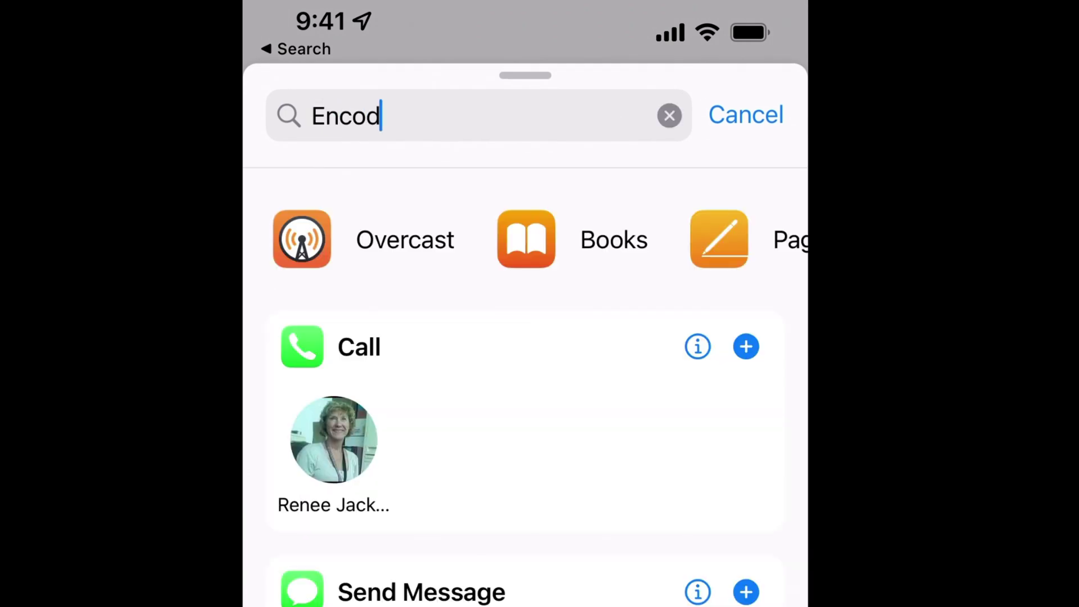
click(418, 287)
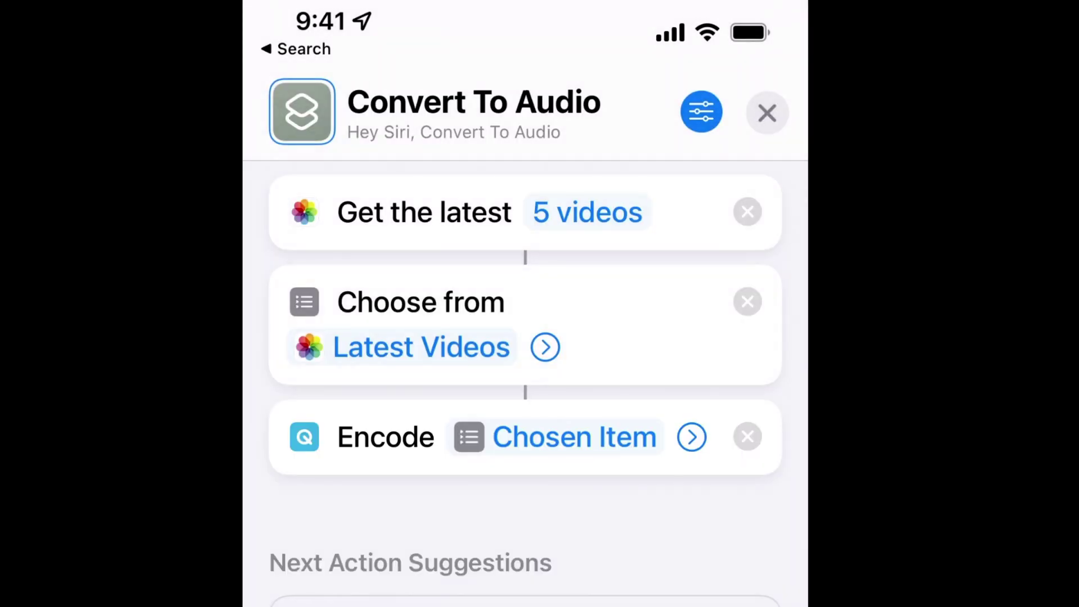
click(691, 438)
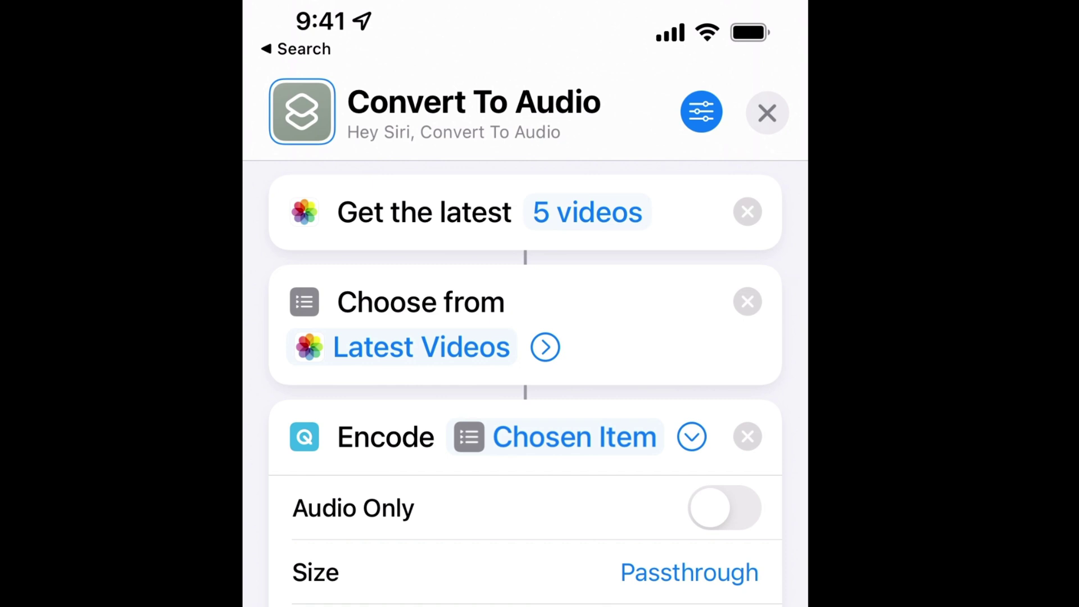
click(725, 507)
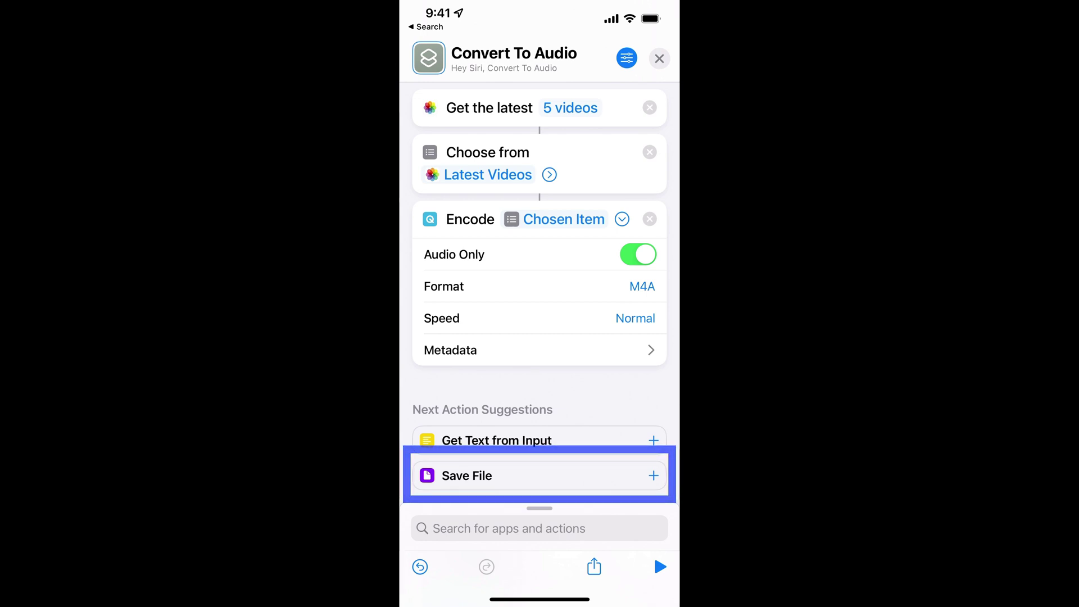
Add a Save File action, finish editing, and run Convert To Audio
click(467, 475)
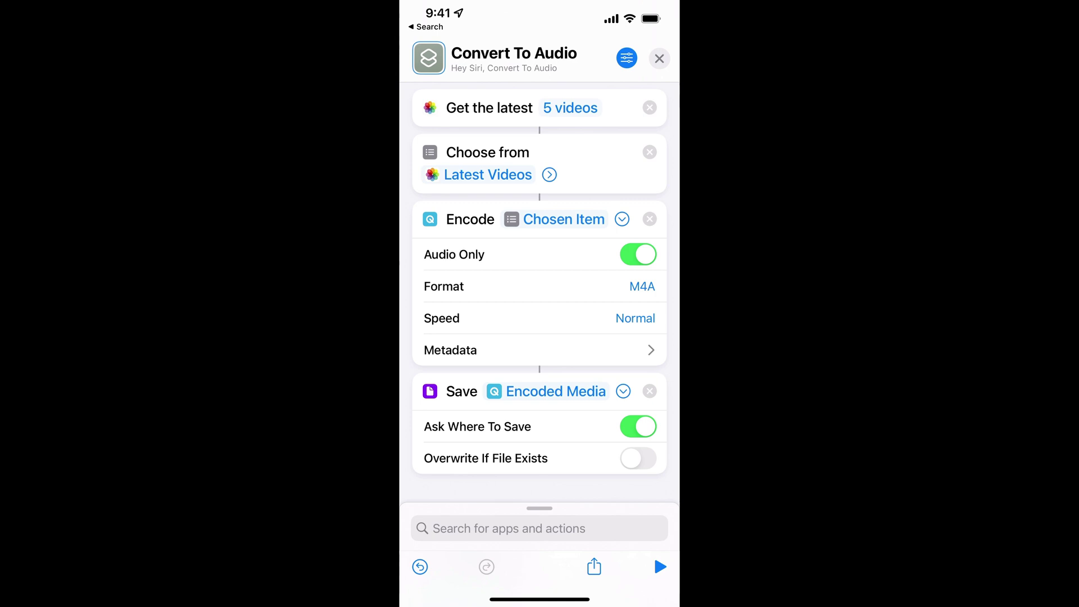
click(659, 58)
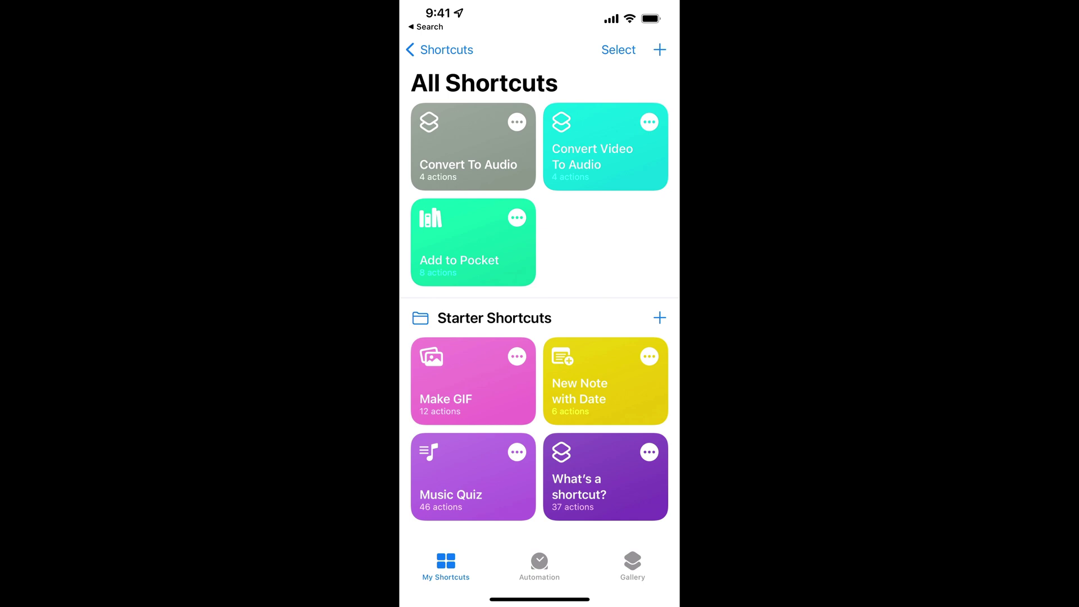
click(465, 145)
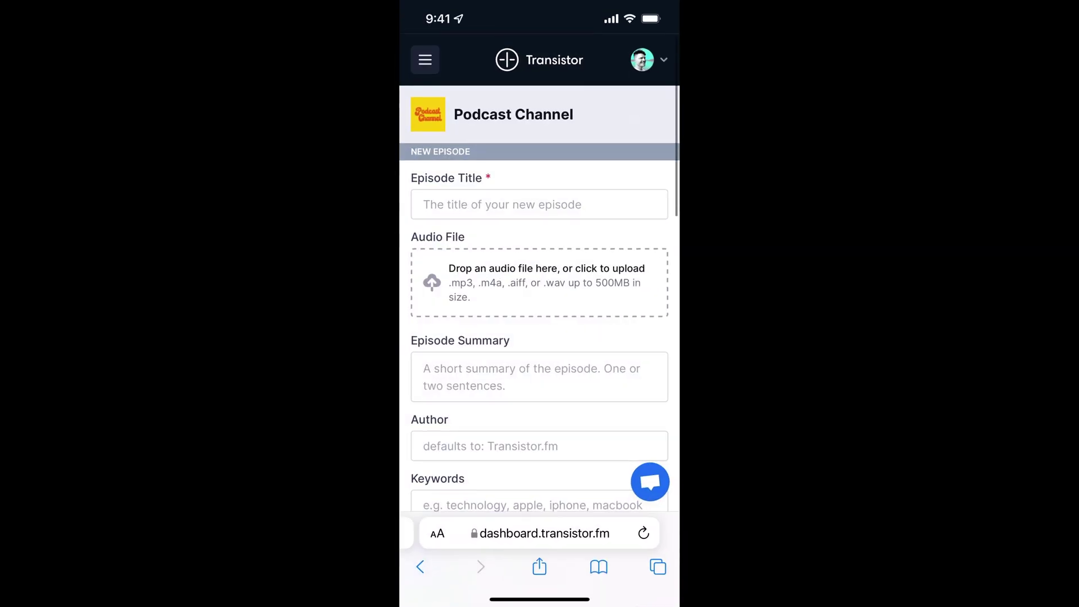
Title the new episode 'Demo 5' and save and publish it immediately
click(540, 203)
text(Demo 5)
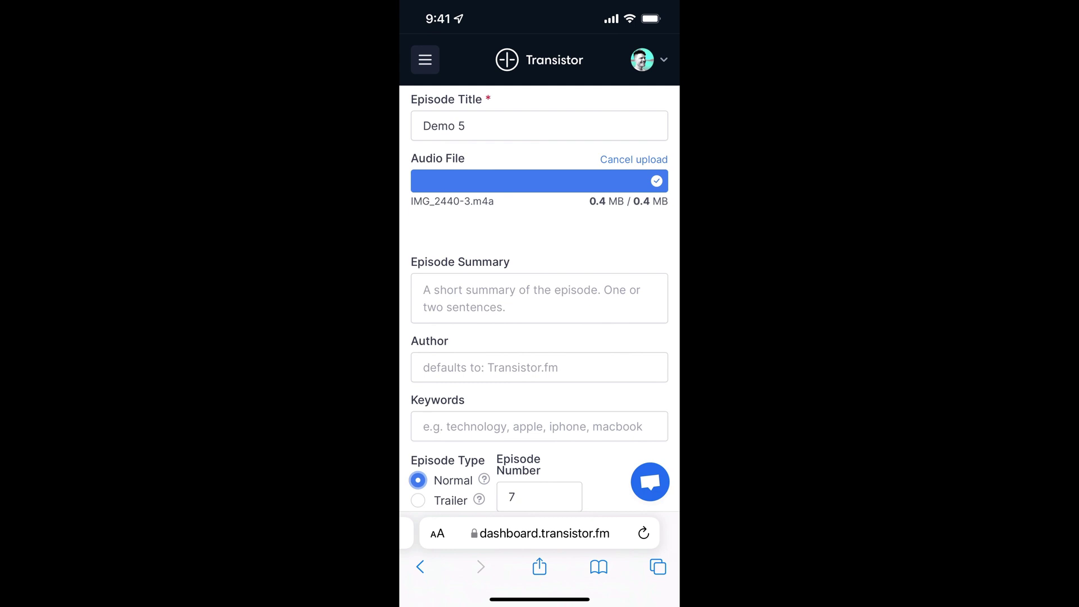
scroll(539, 321, down, 15)
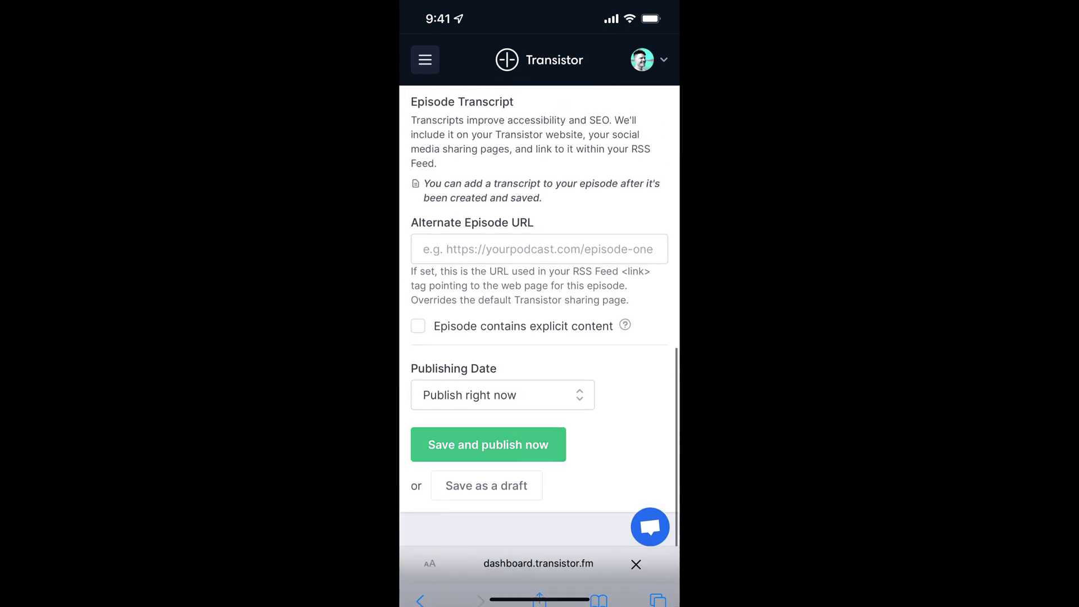
click(489, 444)
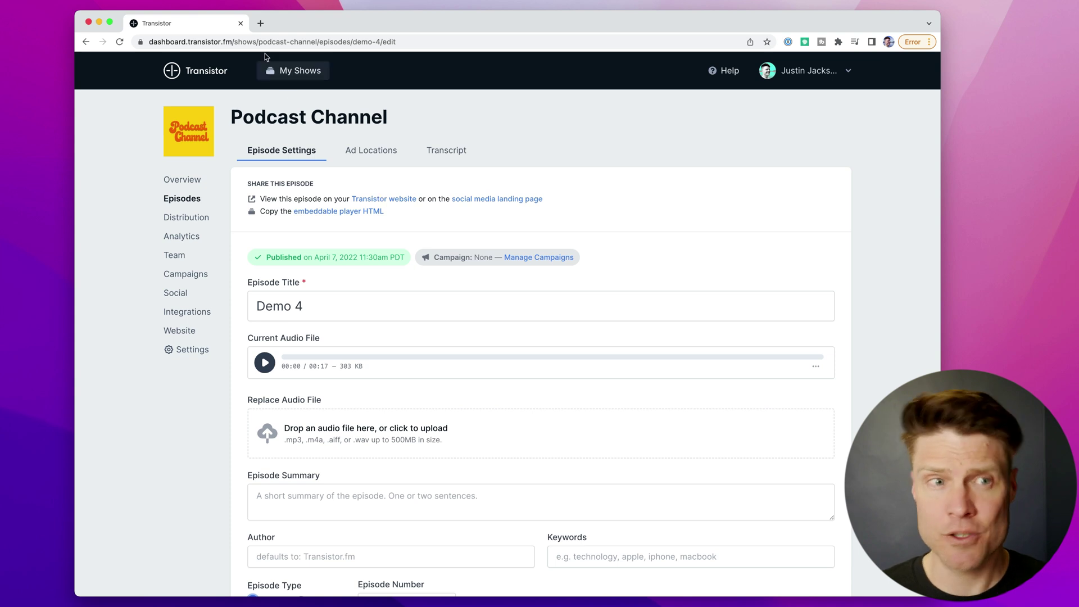
Load transistor.fm in a new Chrome tab via the 'tran' address suggestion
click(260, 23)
text(tran)
key(Return)
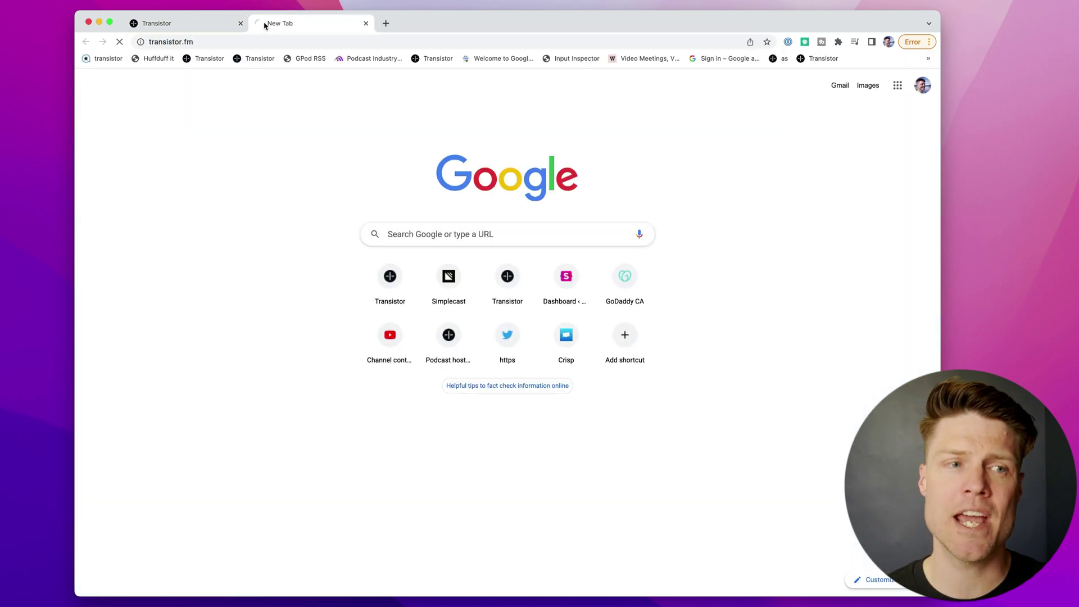